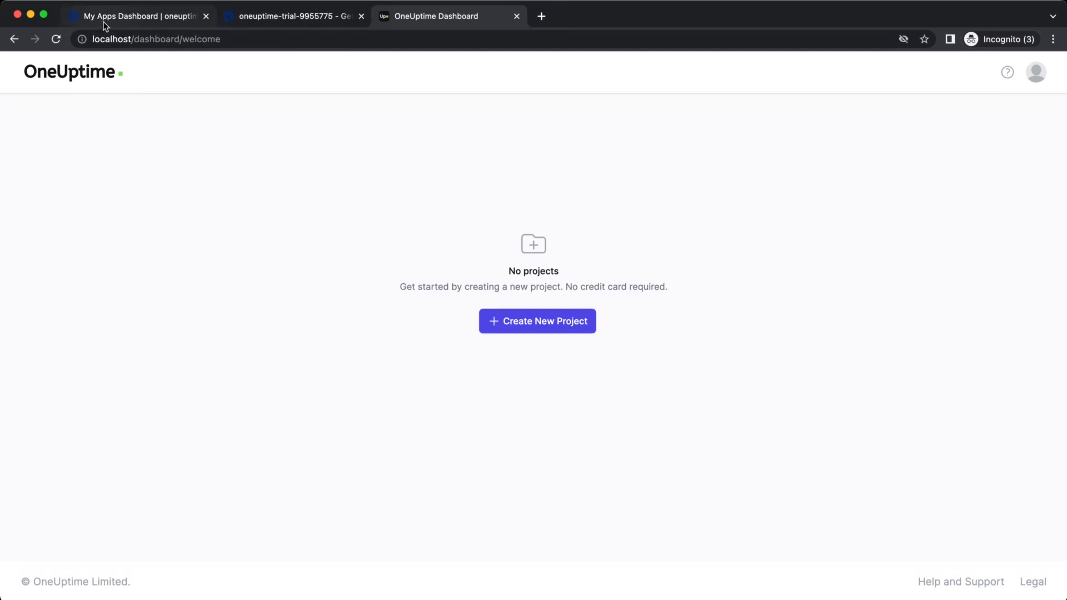
Switch from the OneUptime welcome page to the Okta My Apps Dashboard tab
left_click(145, 22)
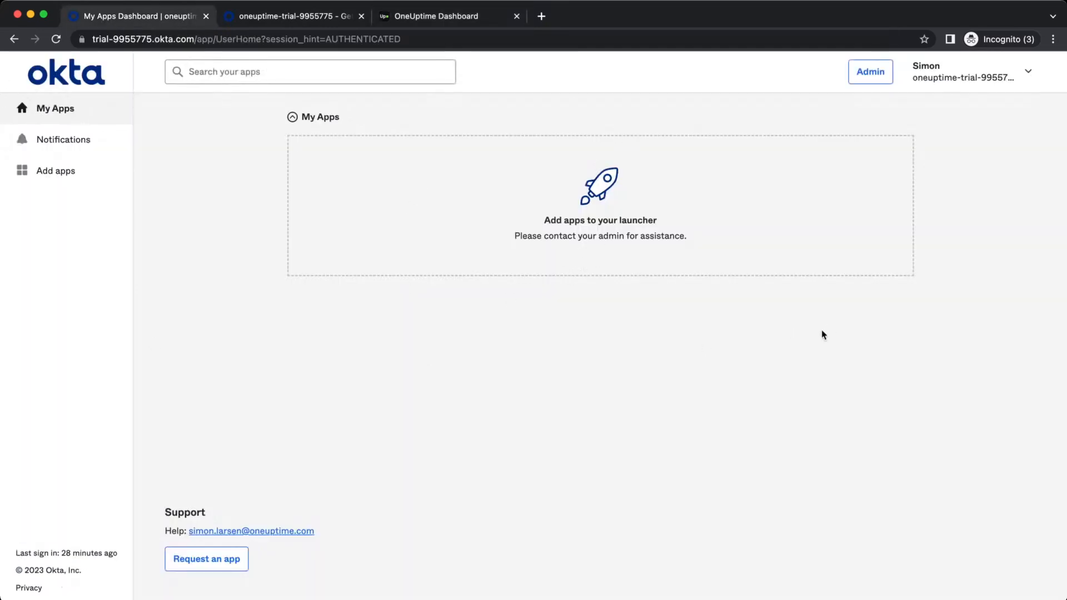
View the Okta admin 'Get started with Okta' page, then go back to the OneUptime welcome page
left_click(290, 16)
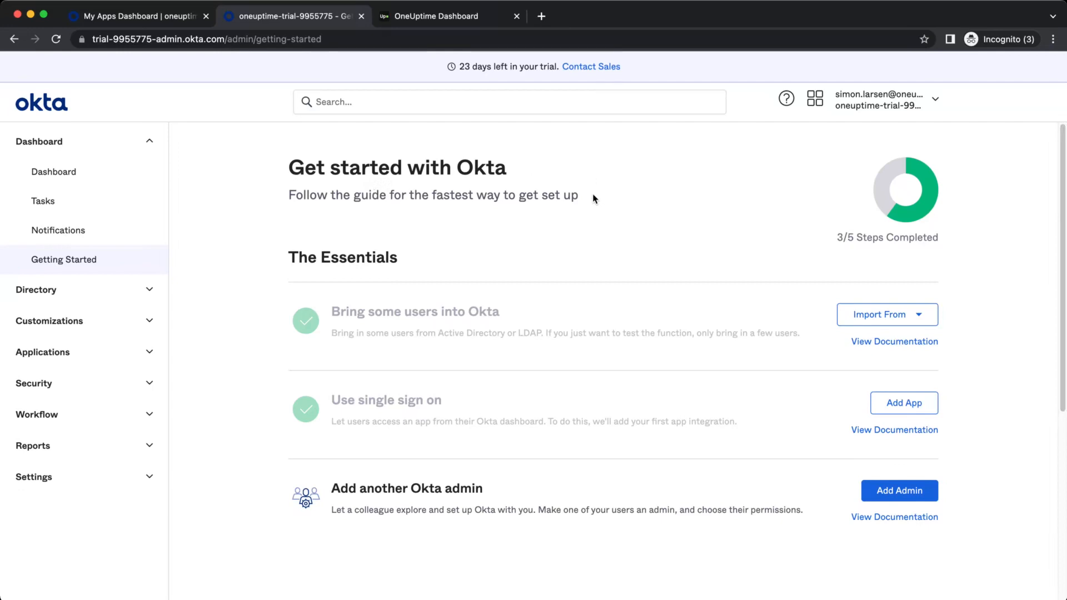
left_click(466, 19)
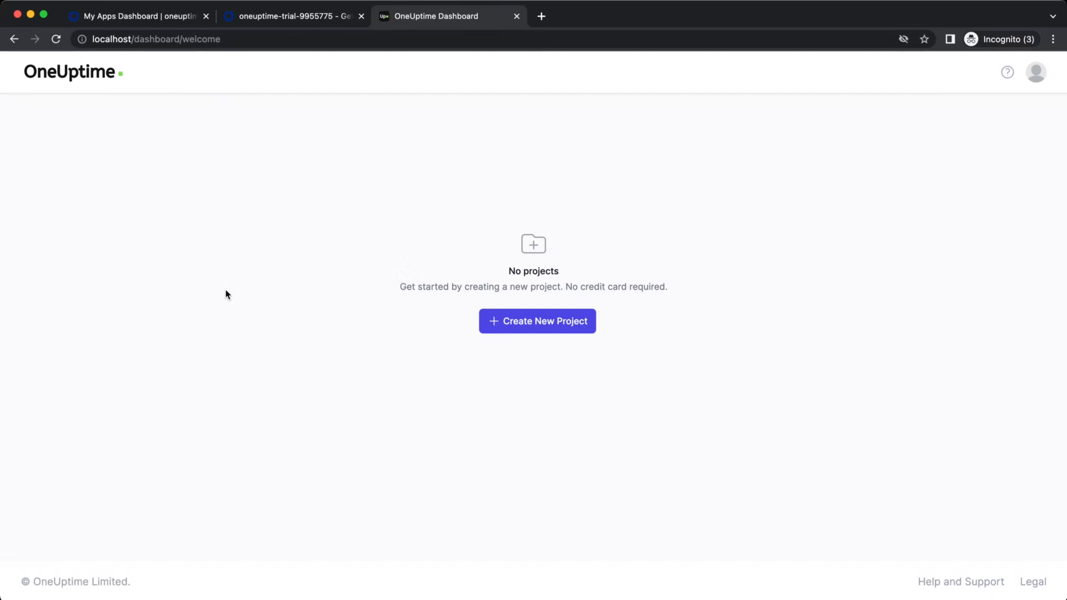
Create a new project named 'App Test' on the Enterprise plan
left_click(581, 332)
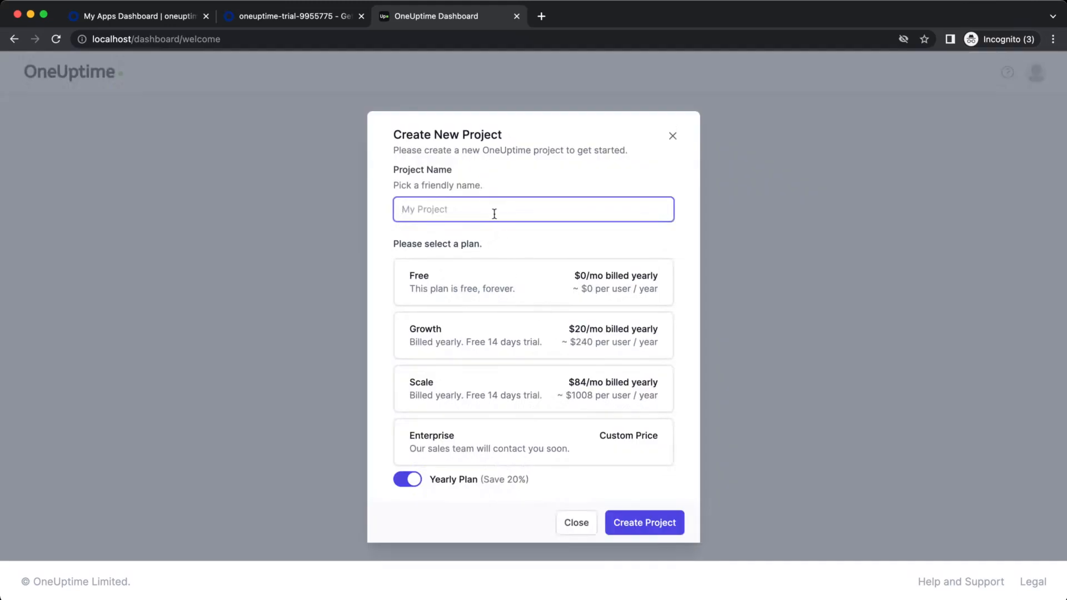
type("App Test")
key("shift+Tab")
left_click(591, 232)
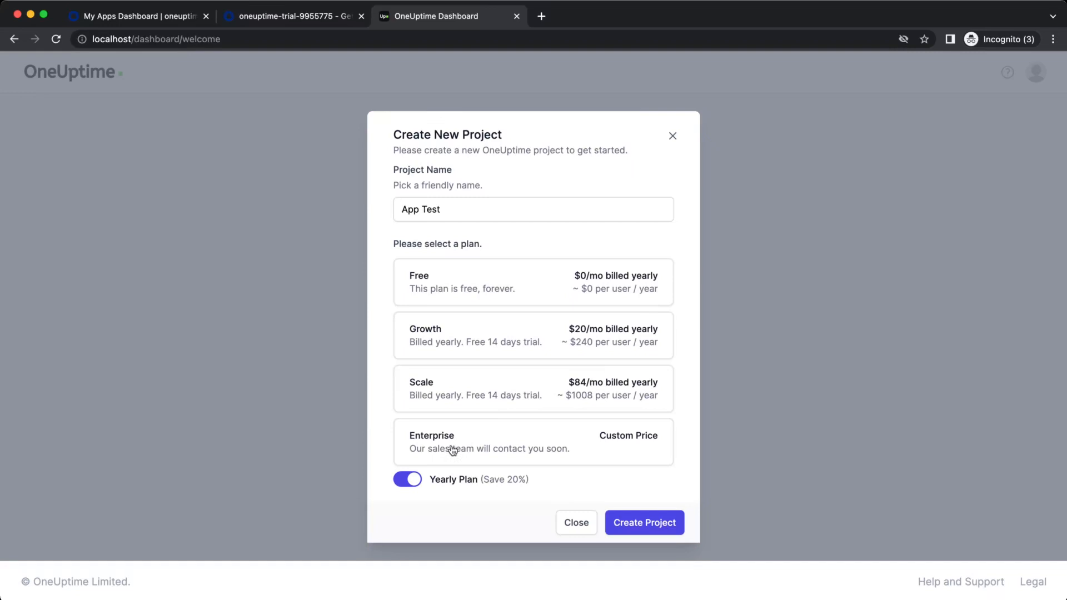
left_click(482, 450)
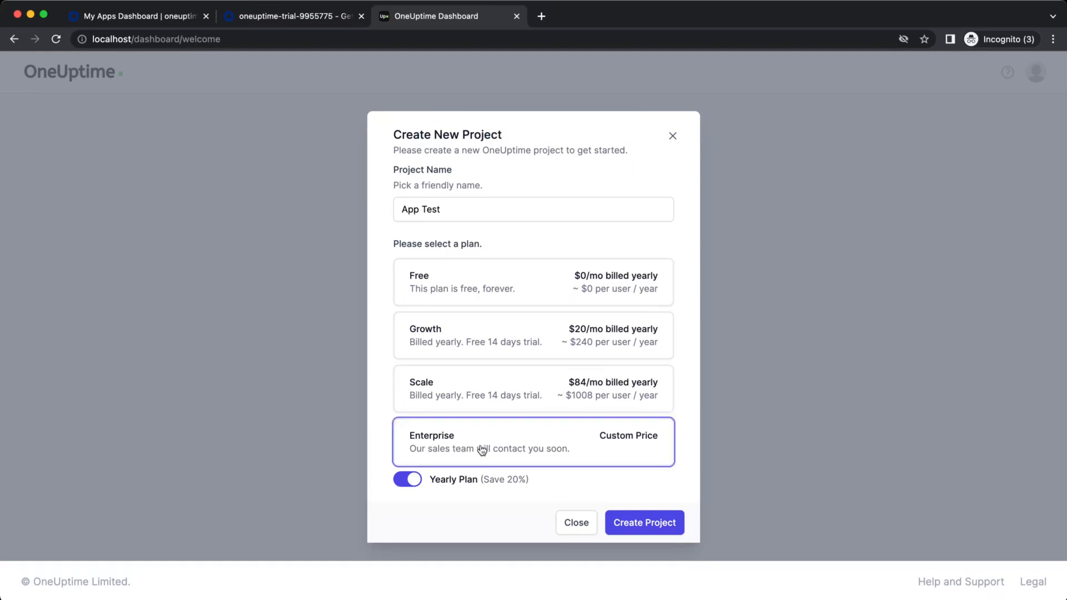
left_click(649, 525)
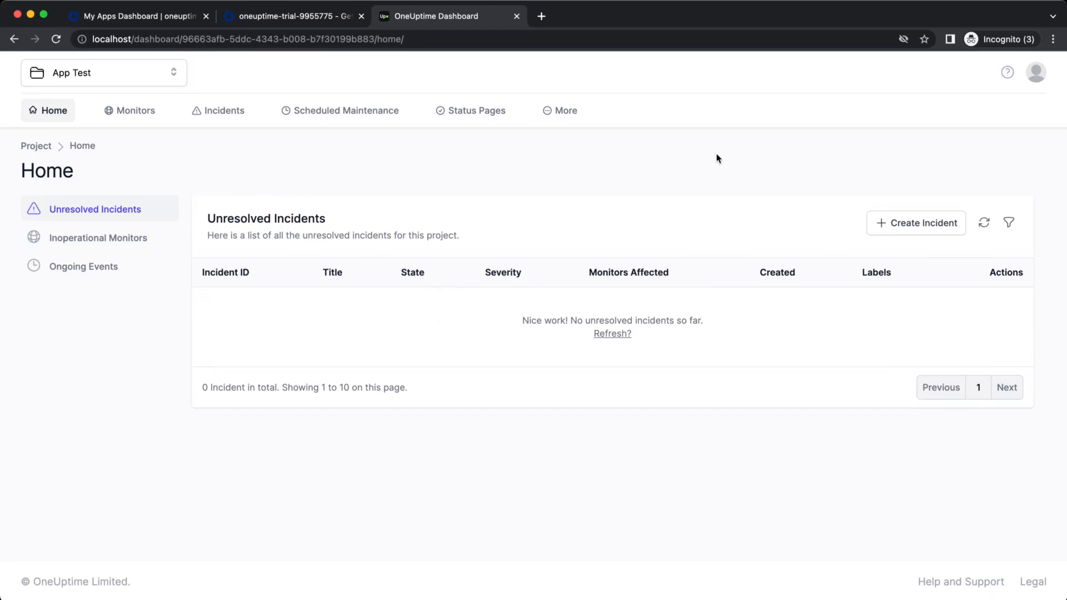
Go to Project Settings > SSO under Authentication Security and begin a new SSO with Create SSO
mouse_move(575, 118)
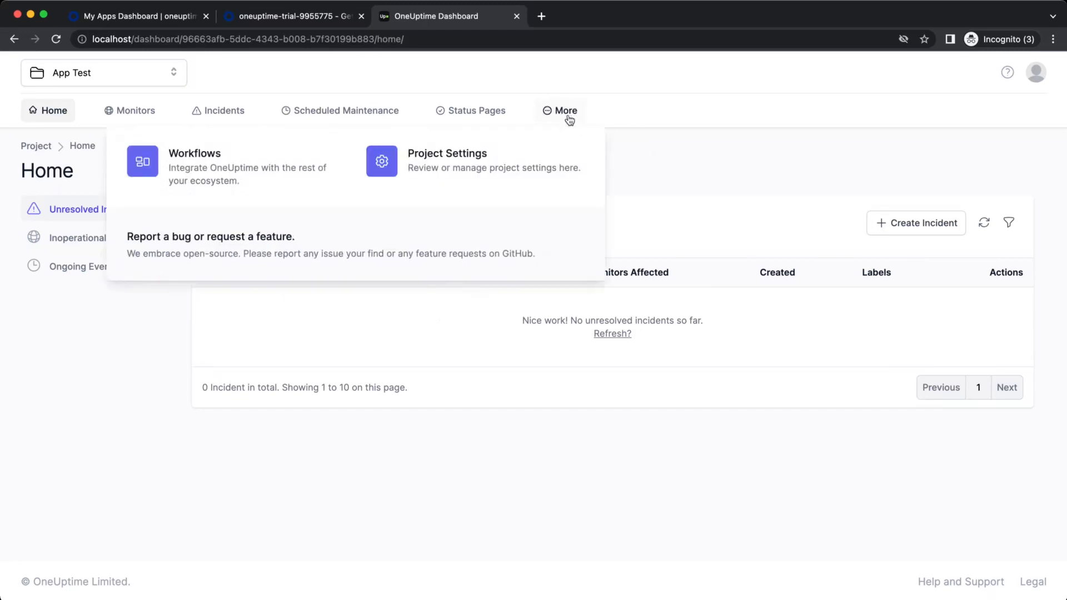
left_click(455, 173)
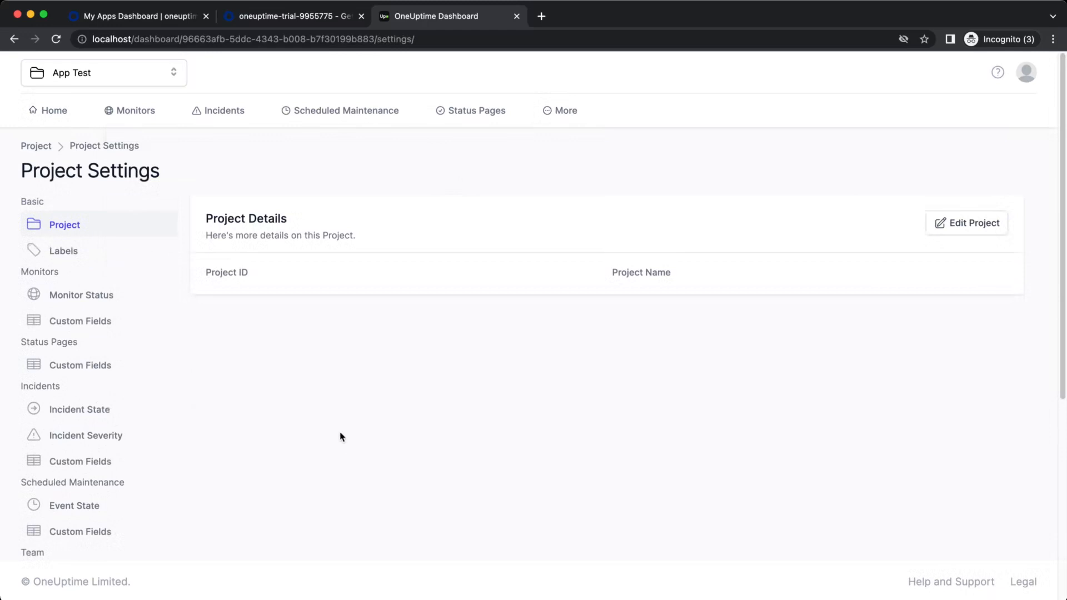
scroll(122, 436, "down", 5)
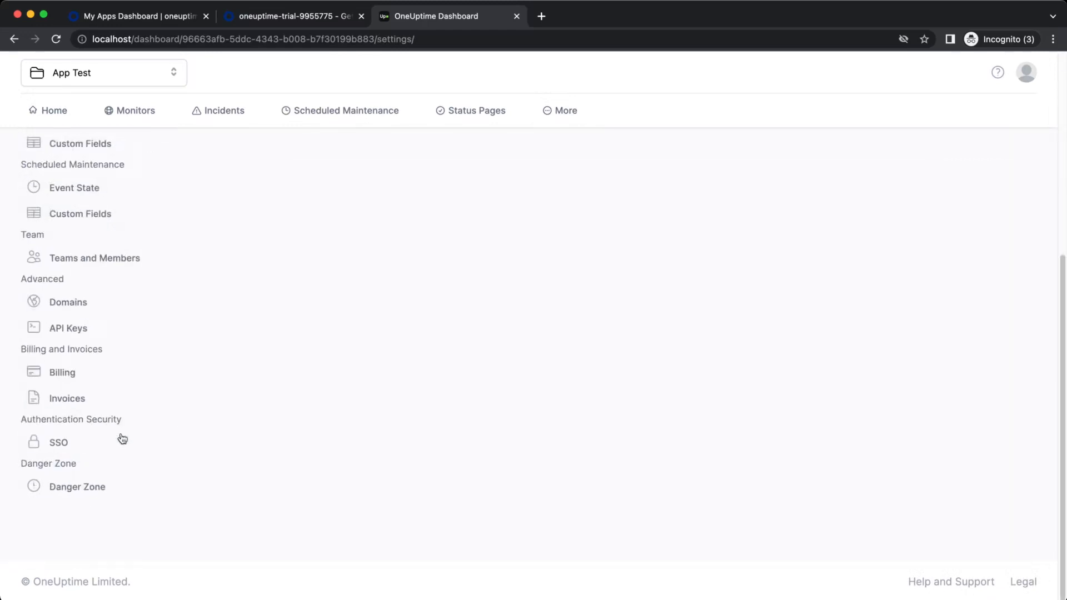
scroll(132, 451, "up", 1)
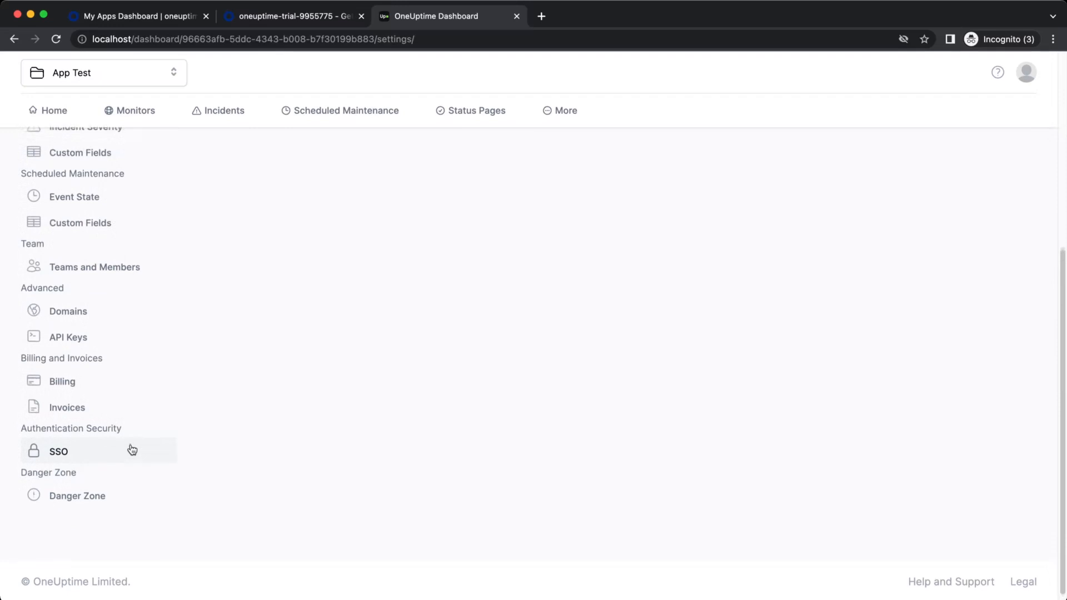
left_click(132, 450)
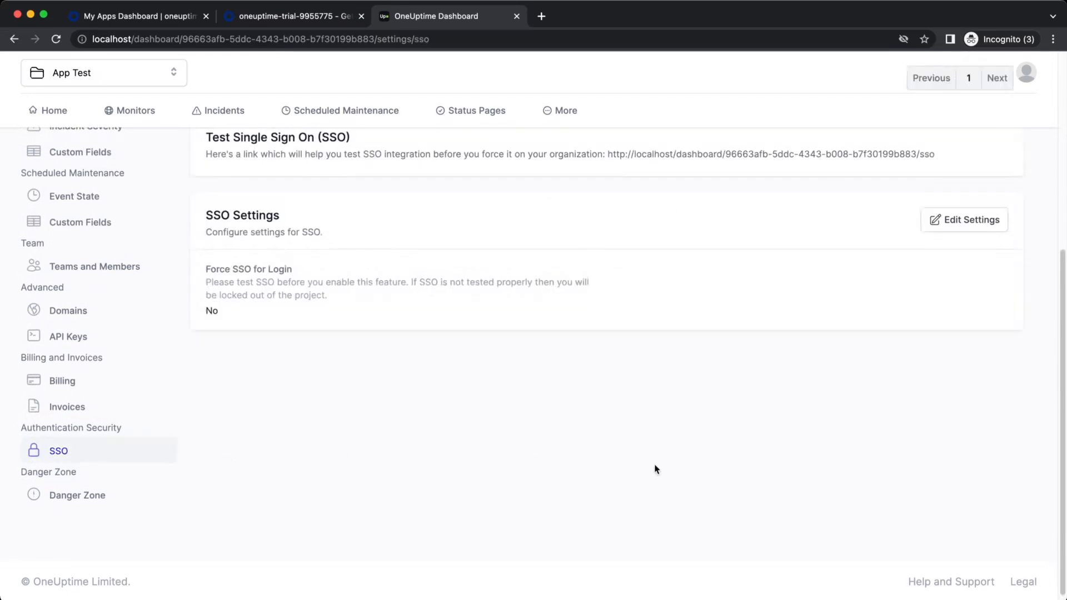
scroll(656, 467, "up", 5)
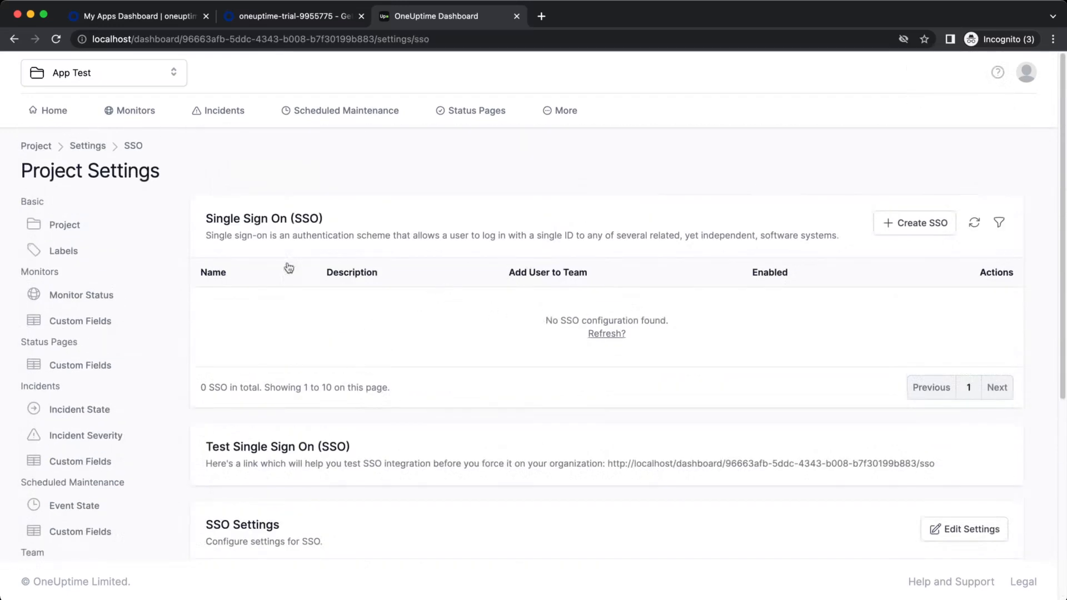
left_click_drag(200, 221, 365, 232)
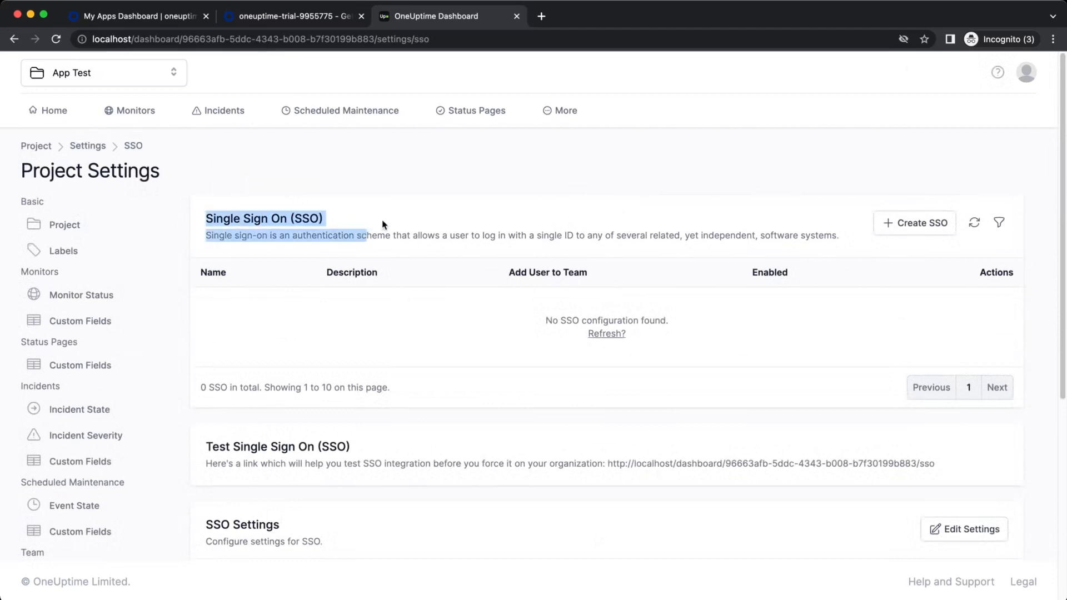
left_click(383, 222)
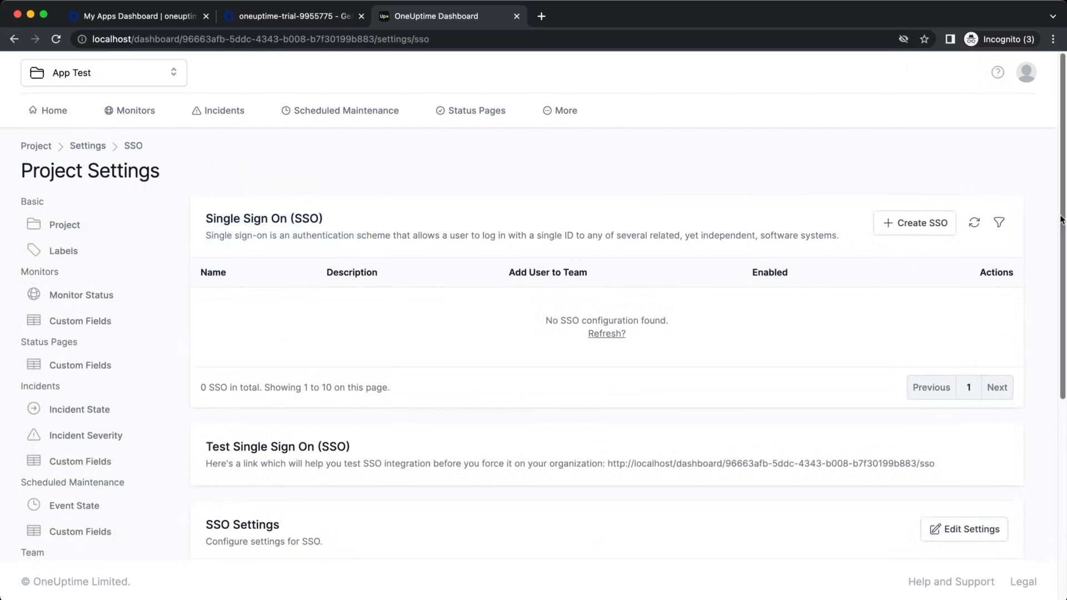
left_click(914, 225)
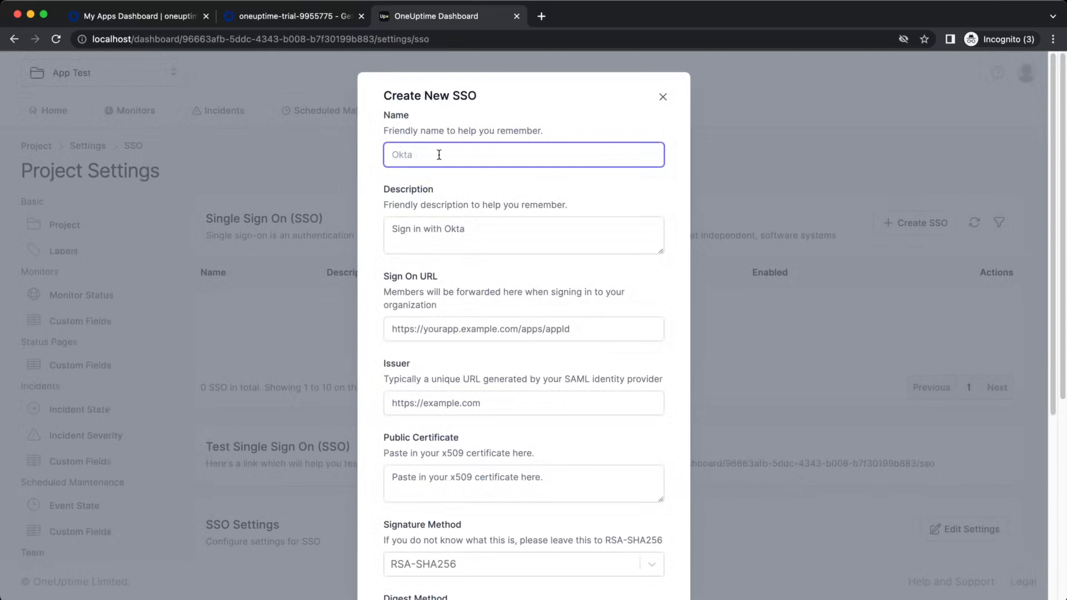
Name the SSO 'Okta' with description 'Sign in with Okta', then move to the Okta admin console
type("Okta")
key("Tab")
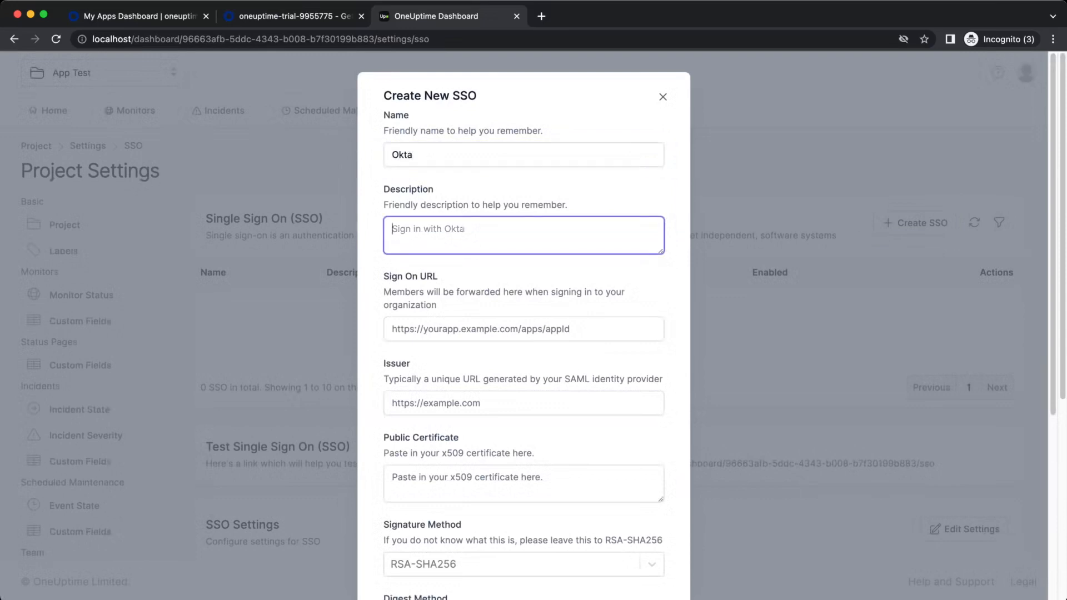
type("Sign in with Oky")
left_click(456, 335)
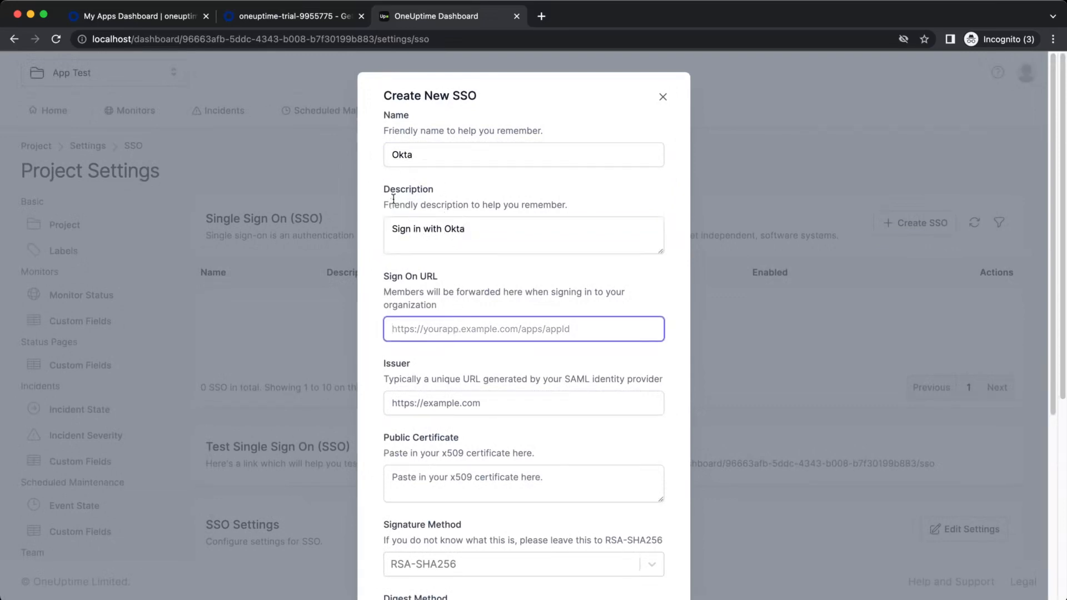
left_click(315, 16)
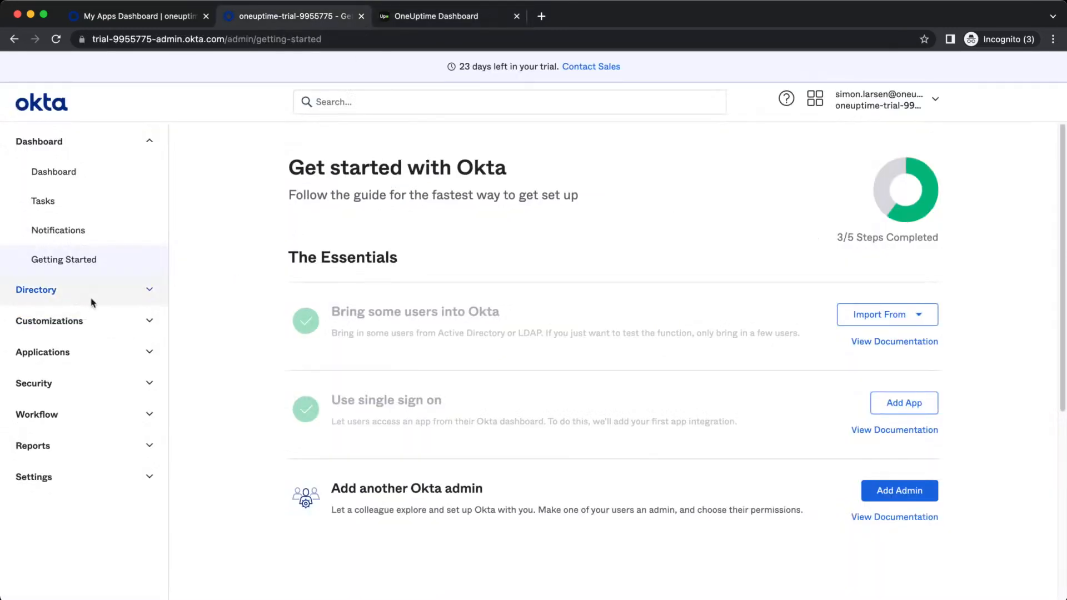
Under Applications, start a new Okta app integration using SAML 2.0
left_click(81, 351)
left_click(88, 387)
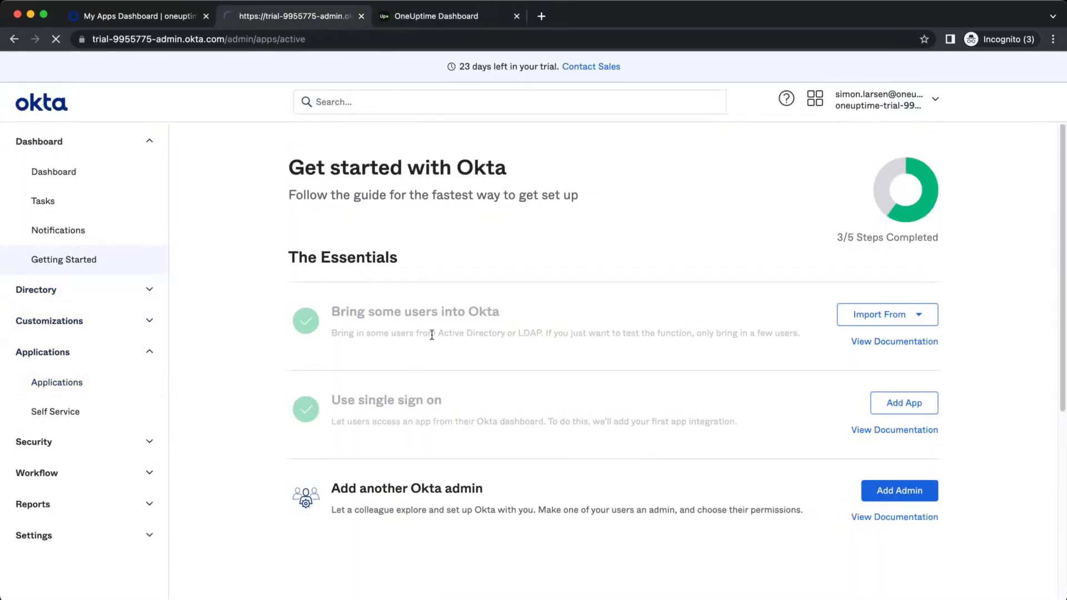
left_click(366, 210)
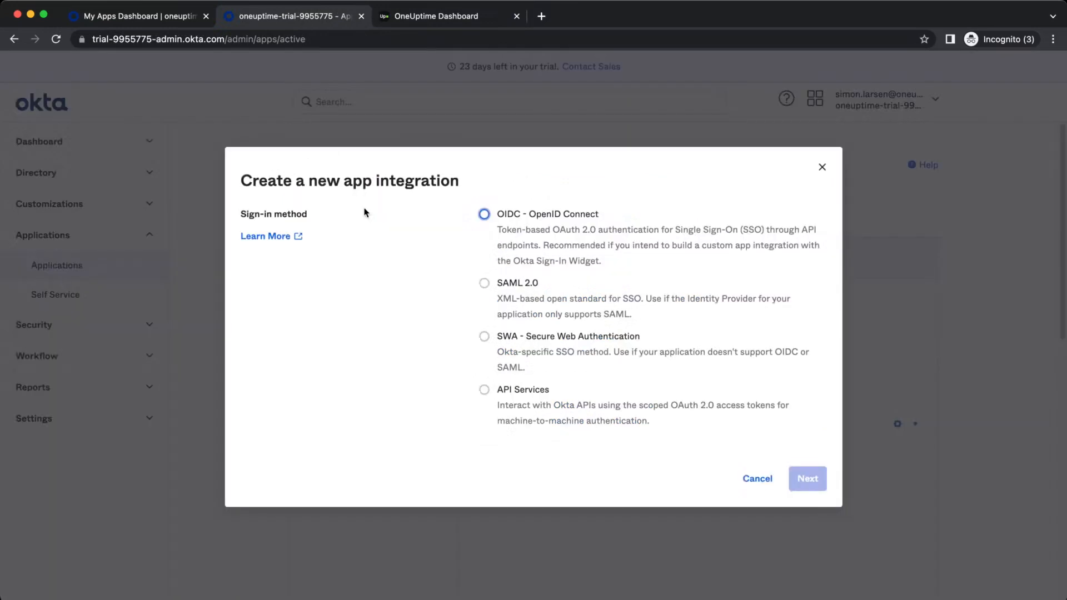
left_click(503, 284)
left_click(812, 480)
Name the app 'OneUptime' and advance to the Configure SAML step
left_click(528, 311)
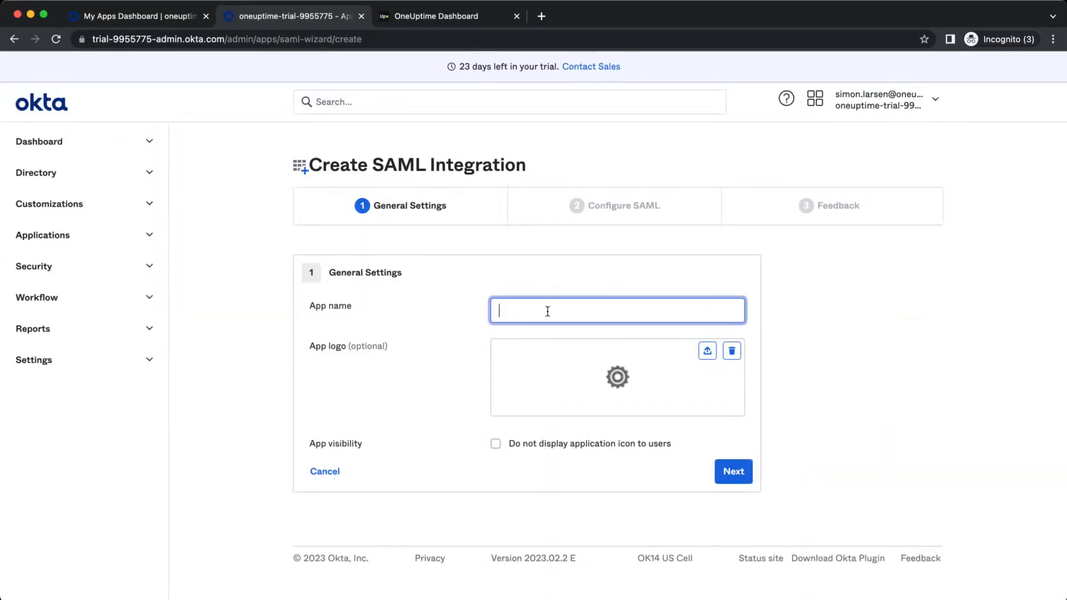
type("OneUptime")
key("ctrl+a")
left_click(464, 360)
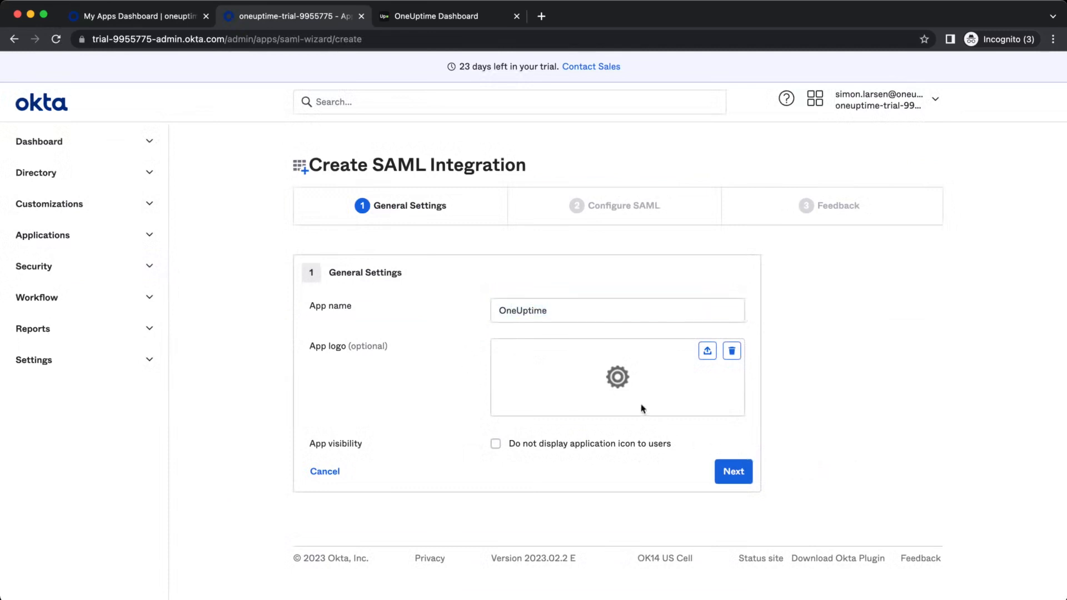
left_click(722, 472)
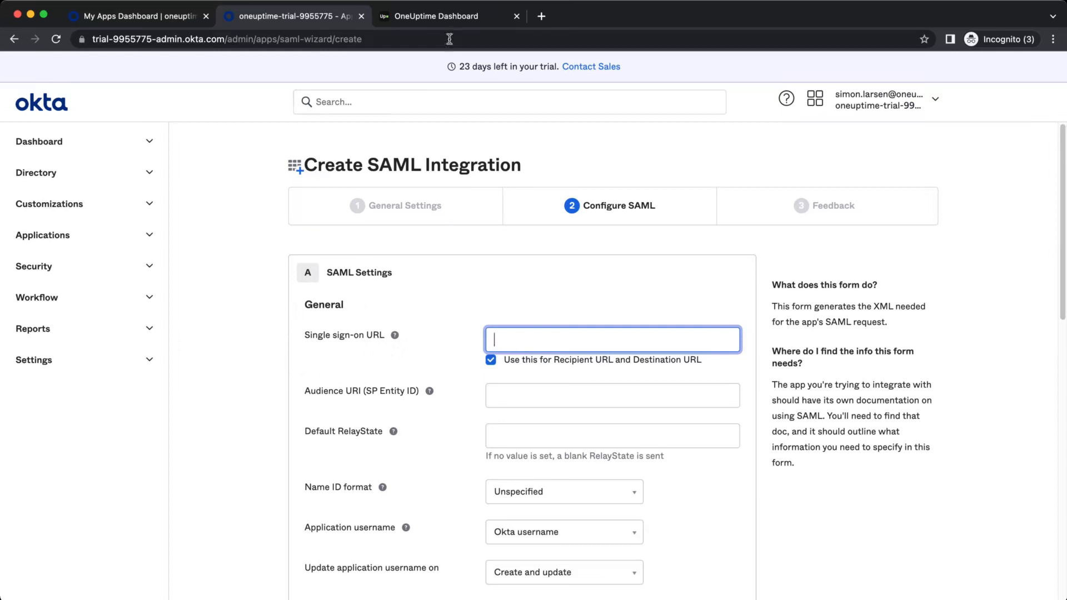
left_click(444, 15)
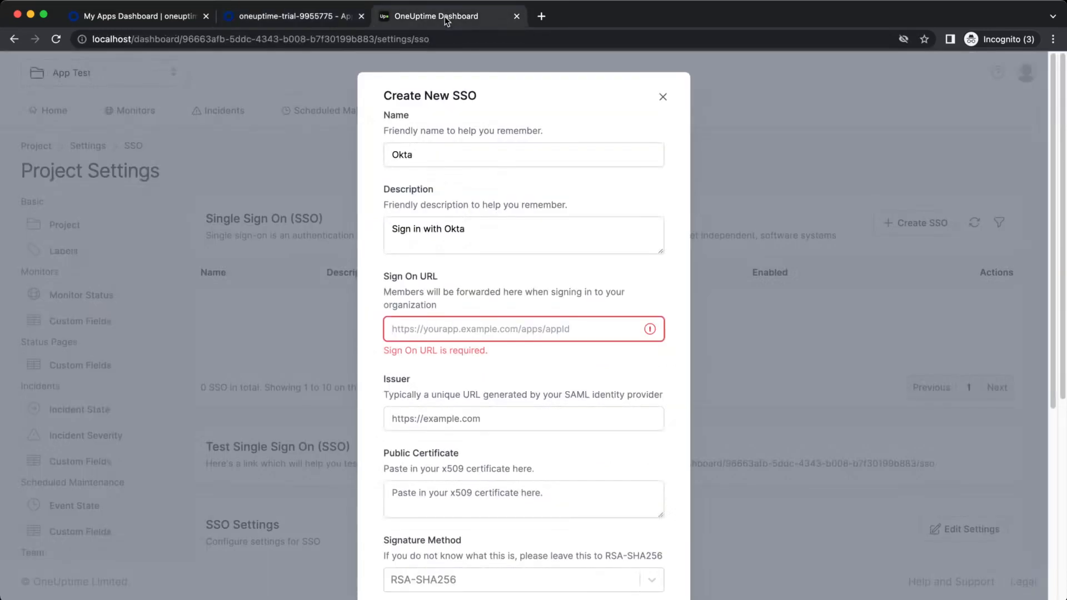
left_click(296, 16)
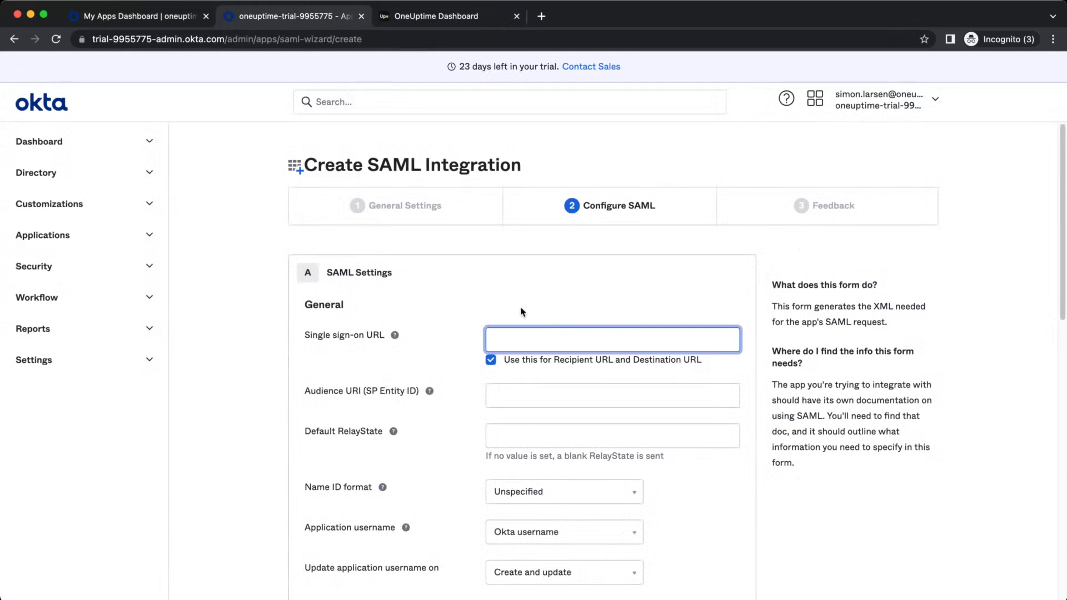
type("https://gogoogle.com")
key("super+a")
key("super+c")
left_click(562, 391)
key("super+v")
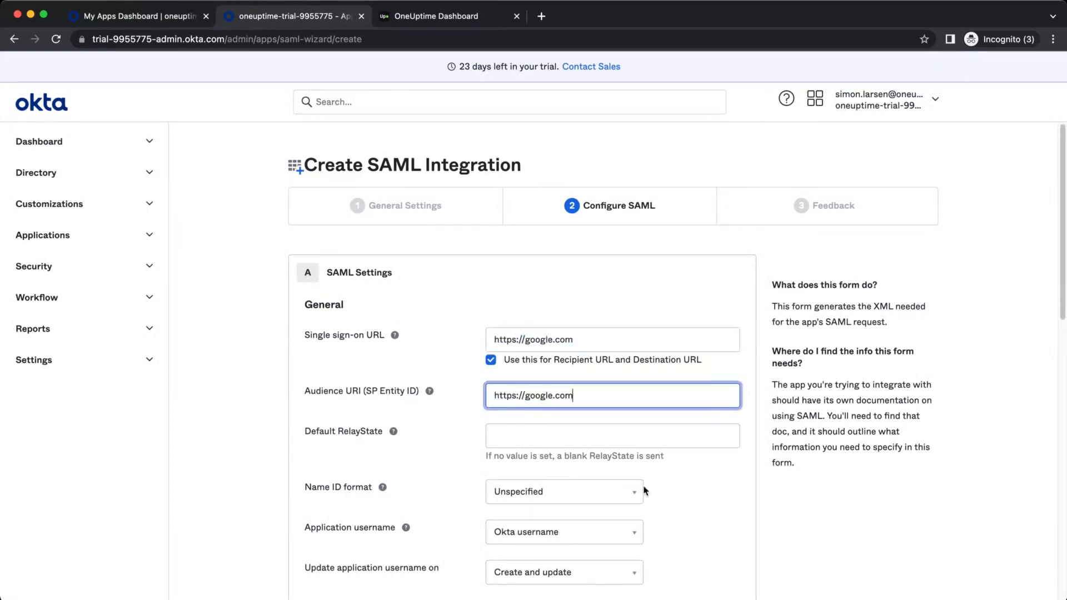
scroll(656, 495, "down", 8)
left_click(713, 492)
scroll(714, 491, "down", 5)
left_click(722, 497)
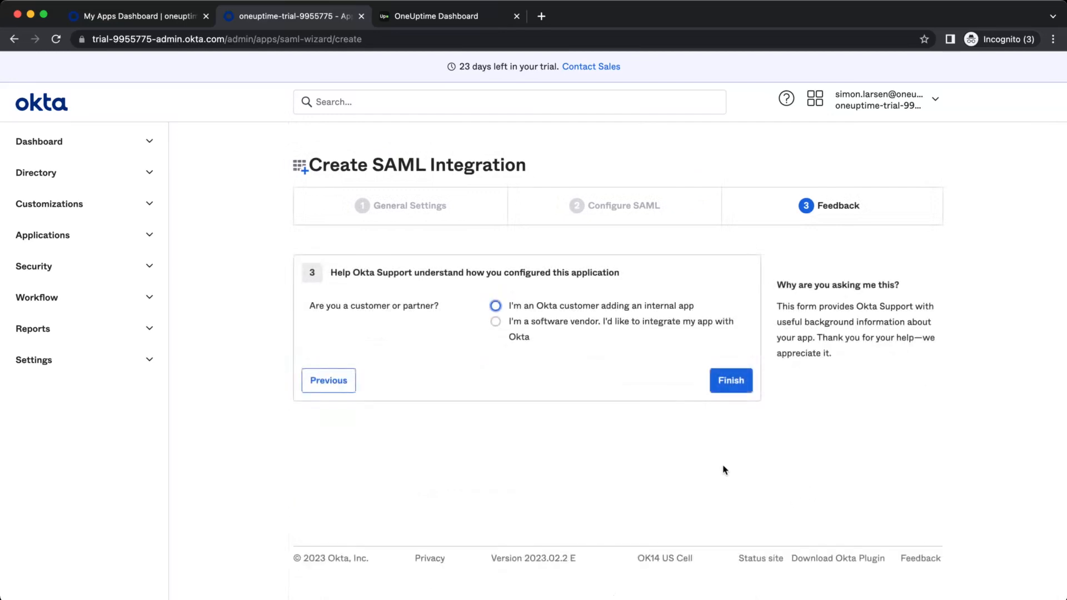
Mark it as an internal app, finish the wizard, and return to the Applications list
left_click(579, 306)
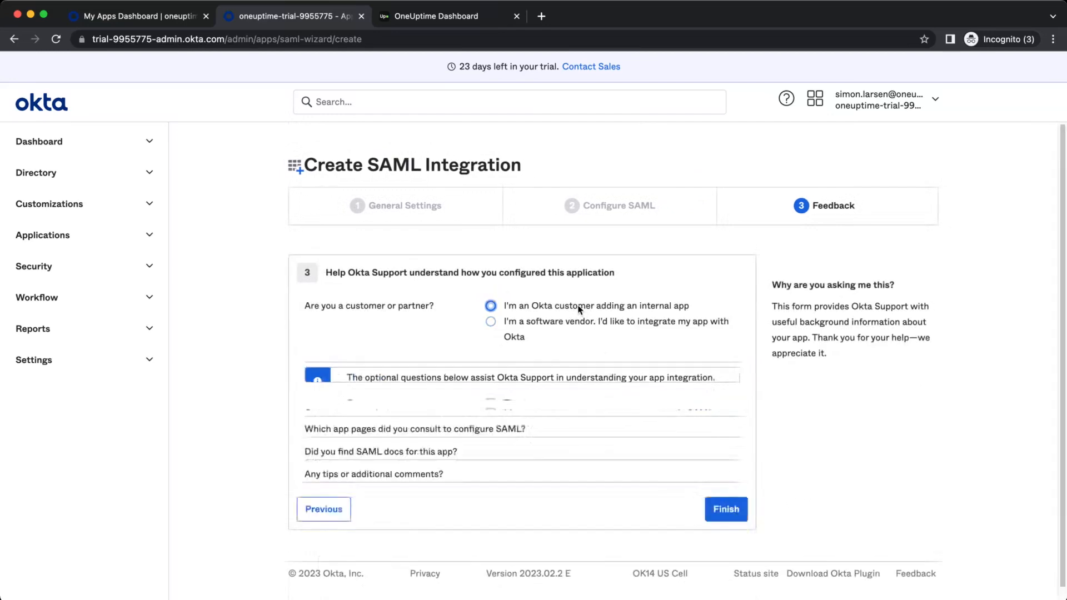
scroll(764, 453, "down", 5)
left_click(727, 495)
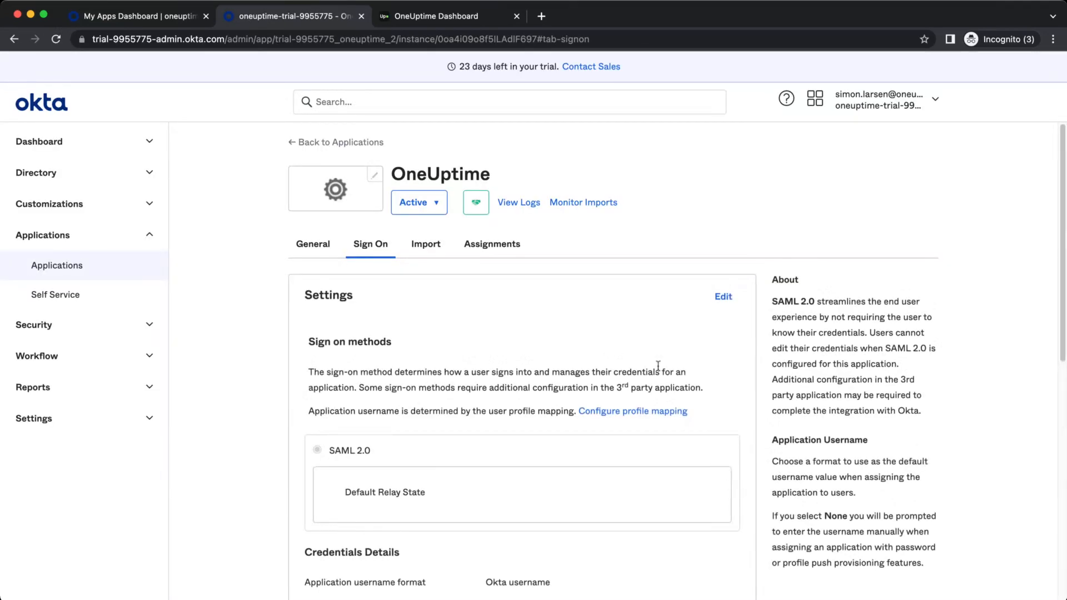
left_click(79, 271)
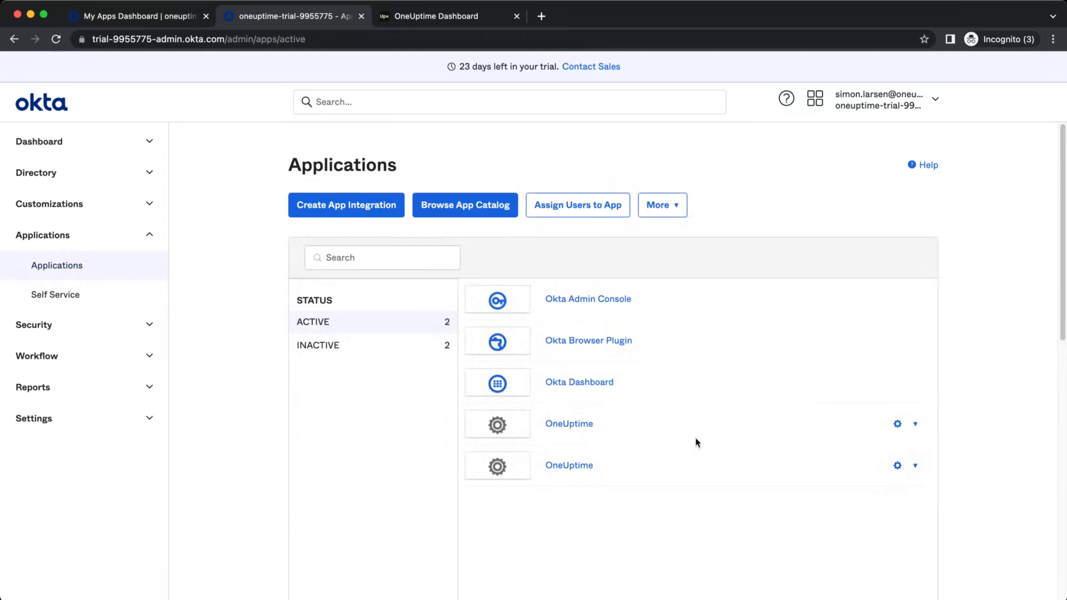
Open the second OneUptime app and look through its Sign On settings
left_click(914, 424)
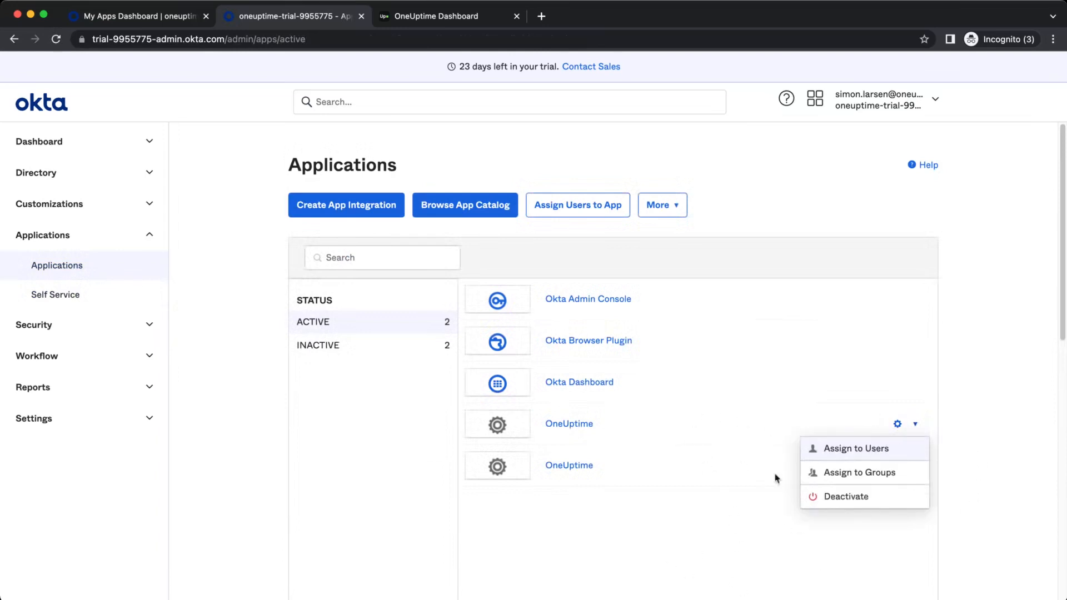
left_click(914, 465)
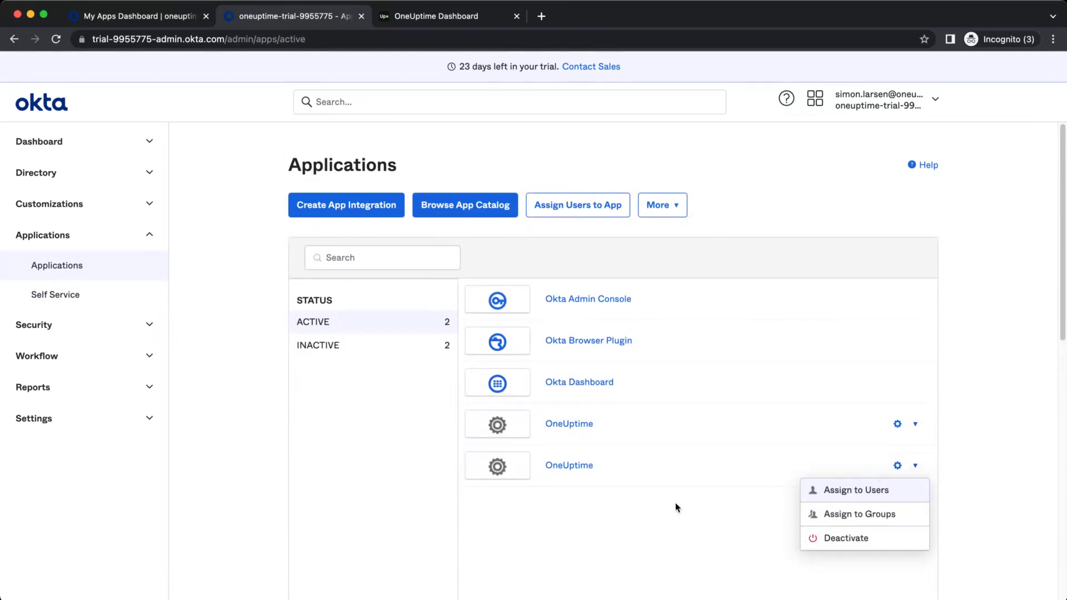
left_click(575, 465)
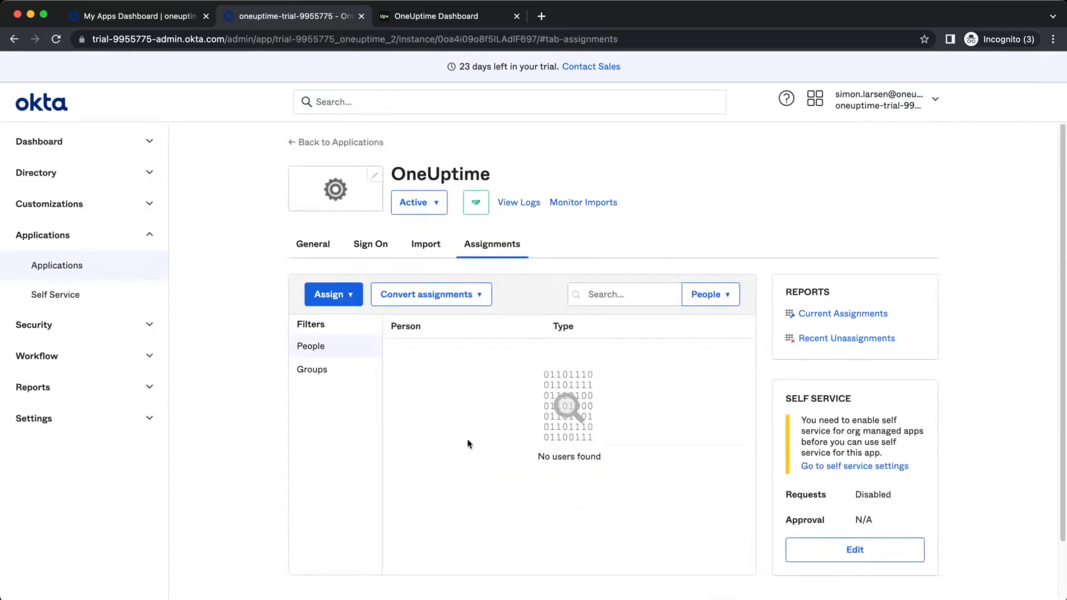
left_click(371, 244)
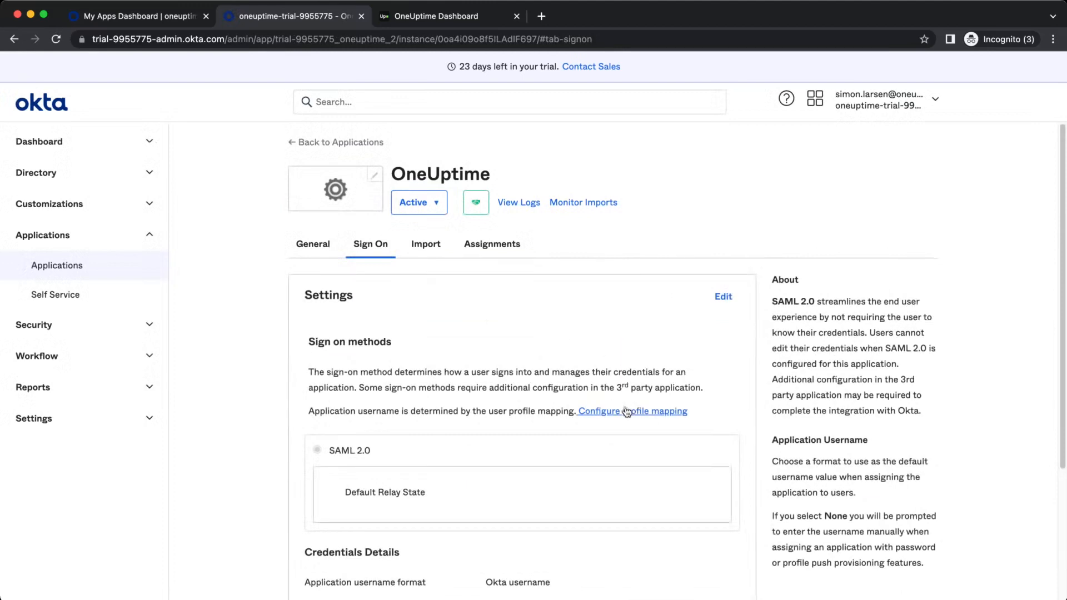
scroll(627, 411, "down", 6)
scroll(639, 412, "down", 3)
scroll(637, 417, "up", 8)
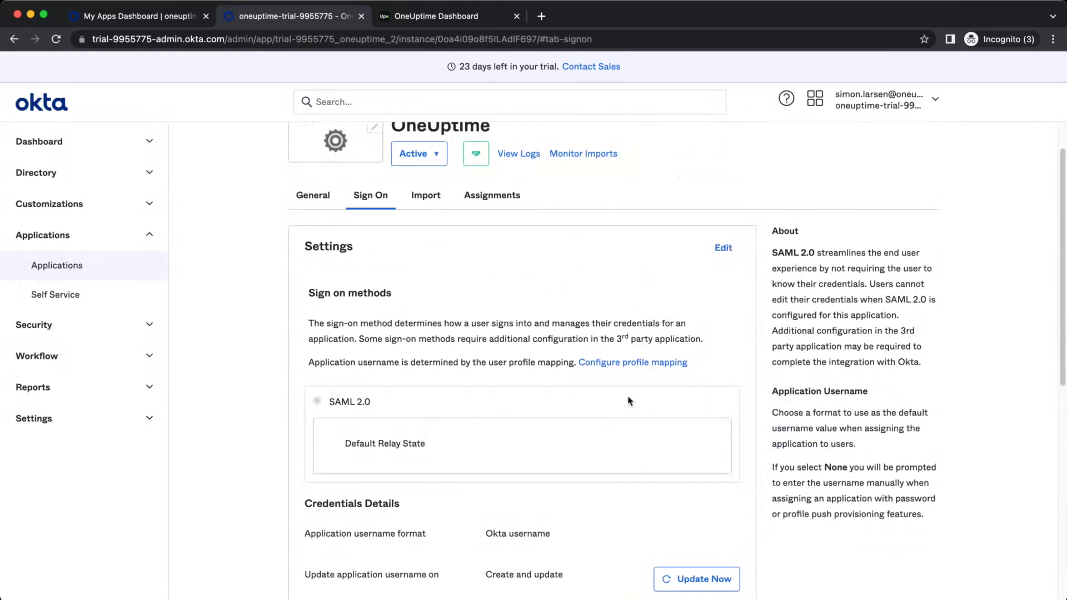
Check the General tab, then return to Sign On down to the SAML Signing Certificates
left_click(303, 196)
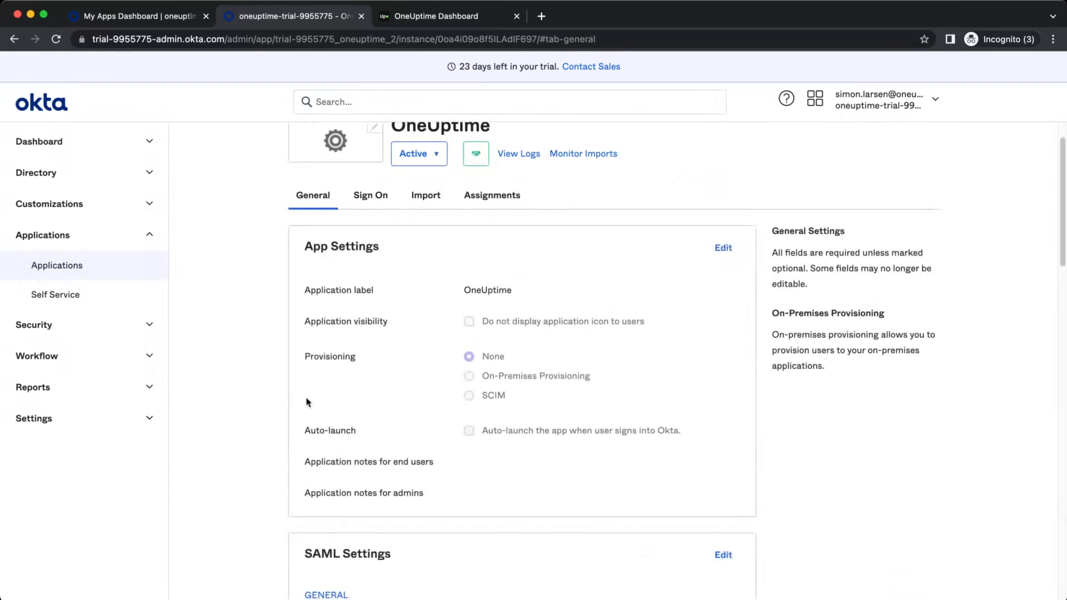
scroll(308, 395, "down", 9)
scroll(660, 361, "up", 7)
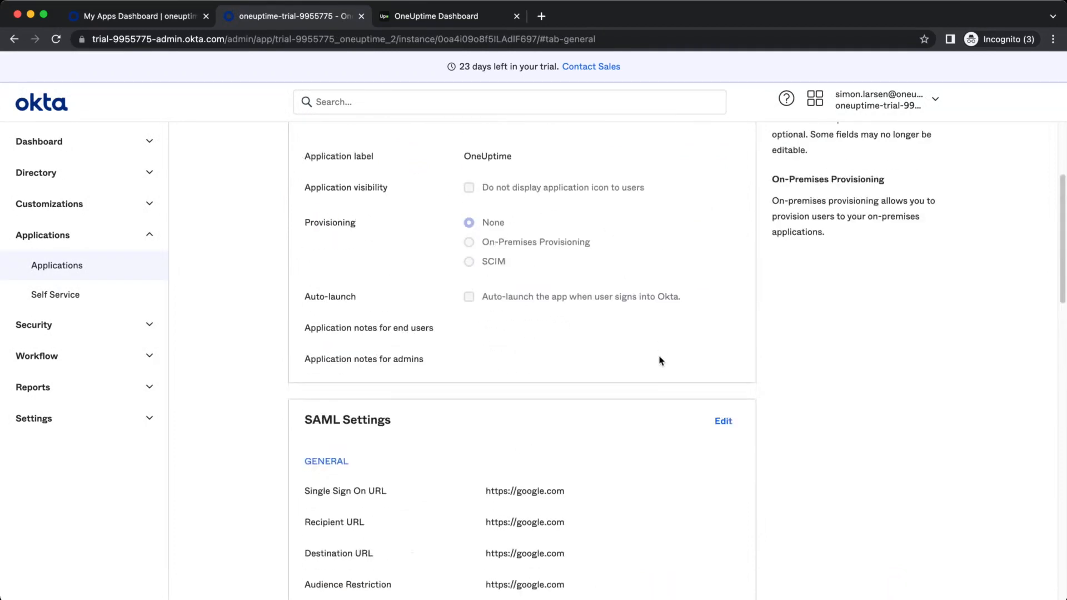
scroll(823, 454, "down", 15)
scroll(831, 442, "up", 15)
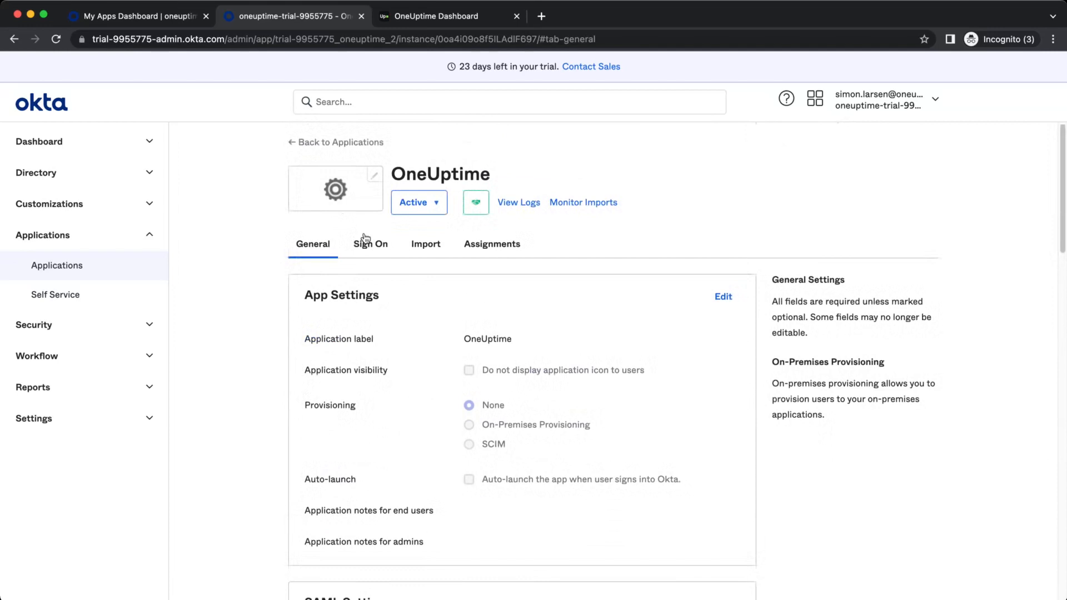
left_click(366, 244)
scroll(783, 361, "down", 5)
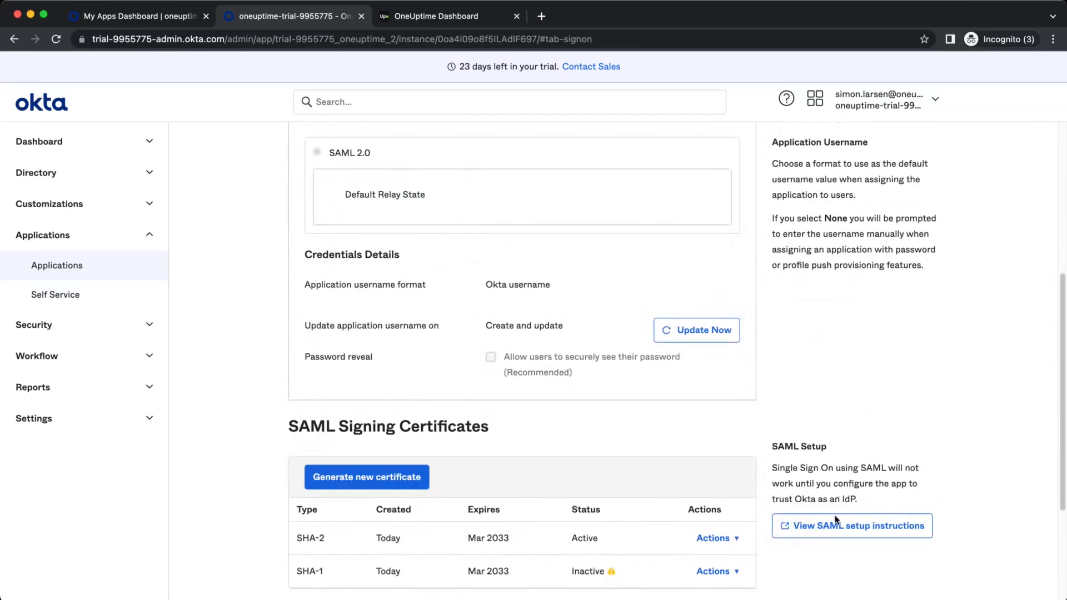
Copy Okta's single sign-on URL from the SAML setup instructions into OneUptime's Sign On URL field
left_click(830, 532)
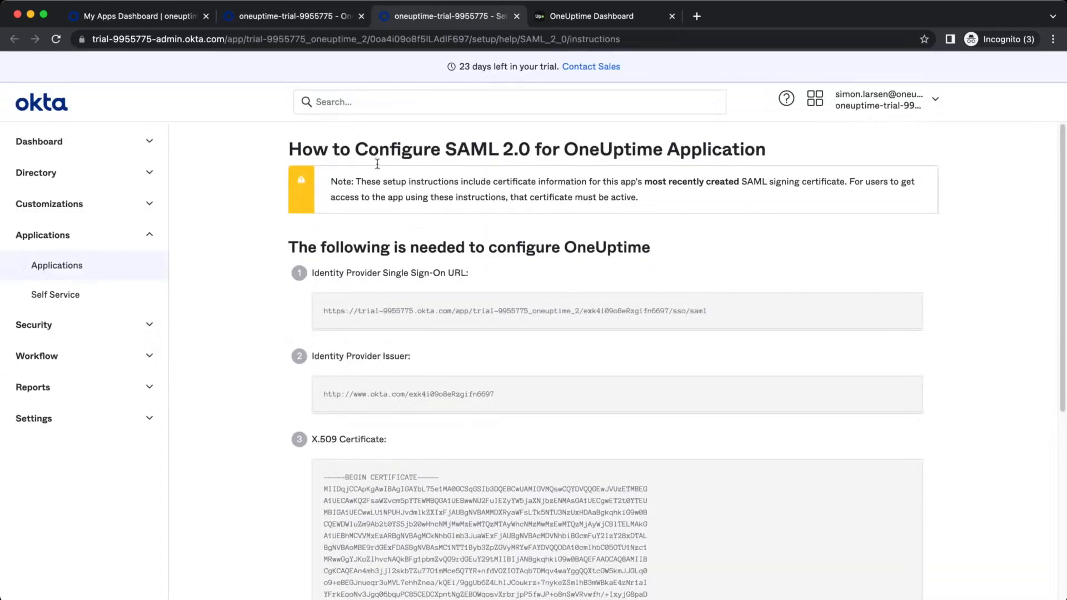
left_click_drag(726, 315, 323, 307)
key("ctrl+c")
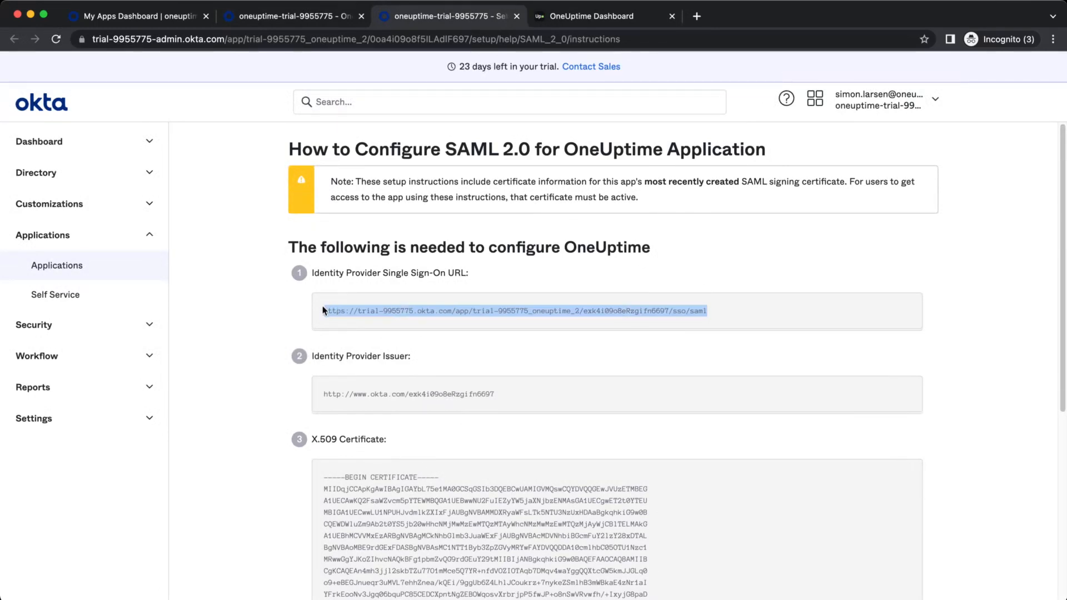
left_click(588, 18)
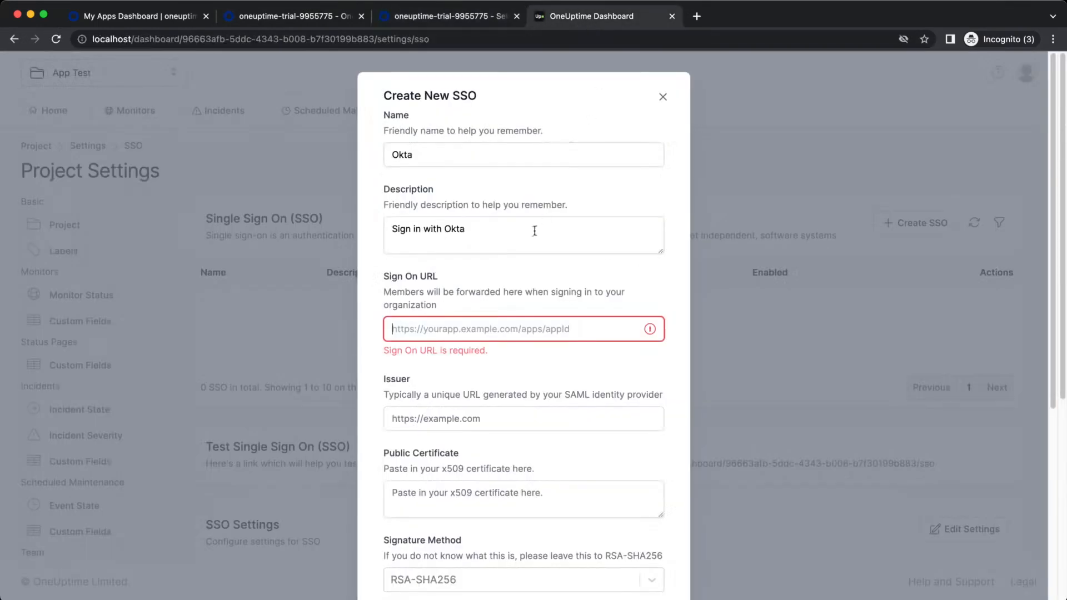
left_click(496, 333)
key("ctrl+v")
Copy Okta's identity provider issuer URL into OneUptime's Issuer field
left_click(444, 16)
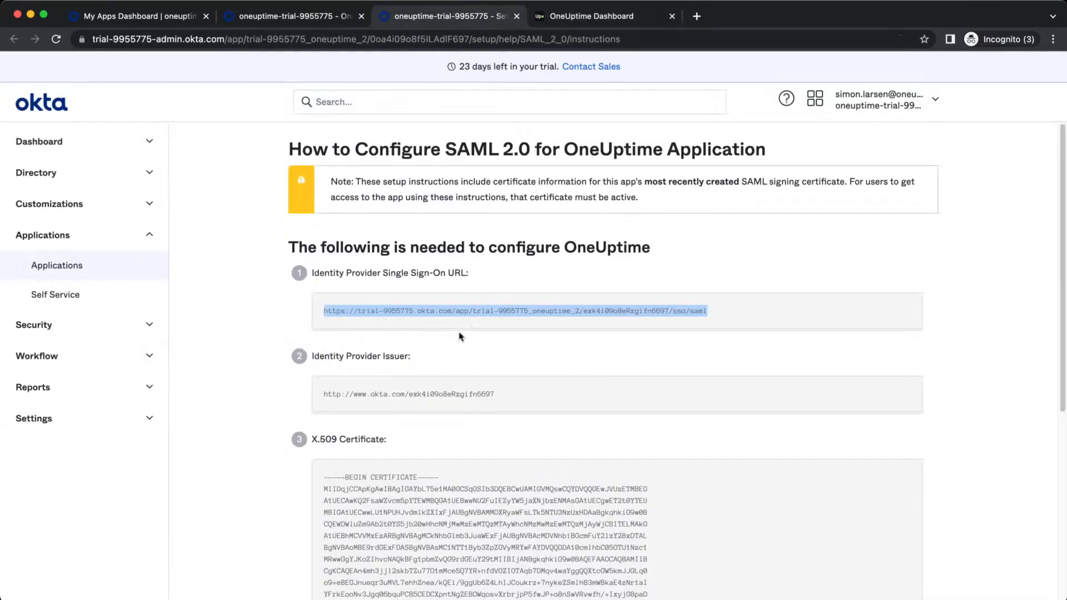
left_click_drag(500, 396, 303, 396)
key("super+c")
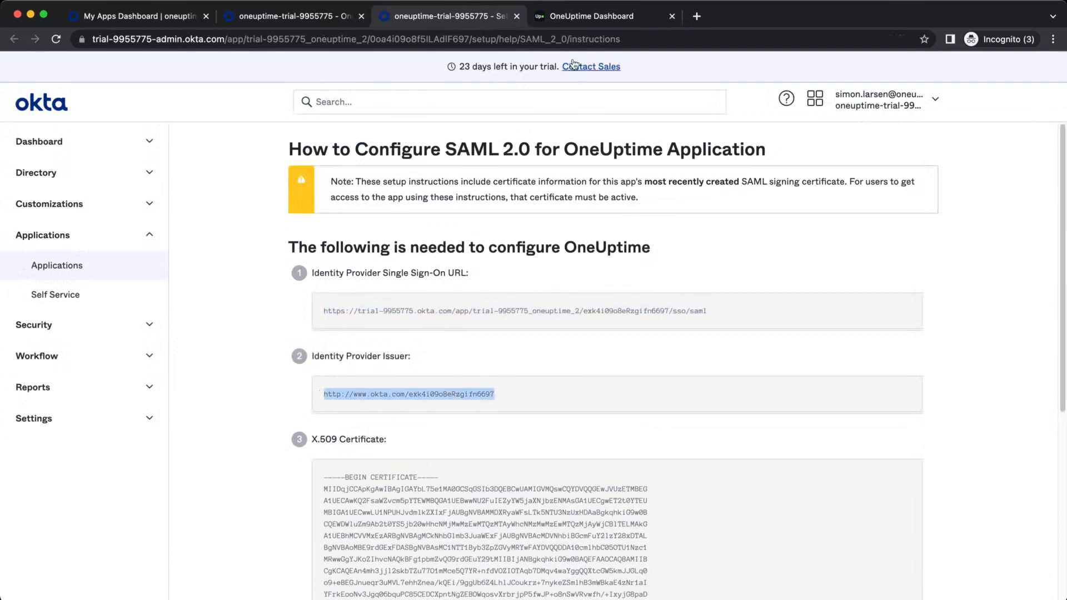
left_click(583, 17)
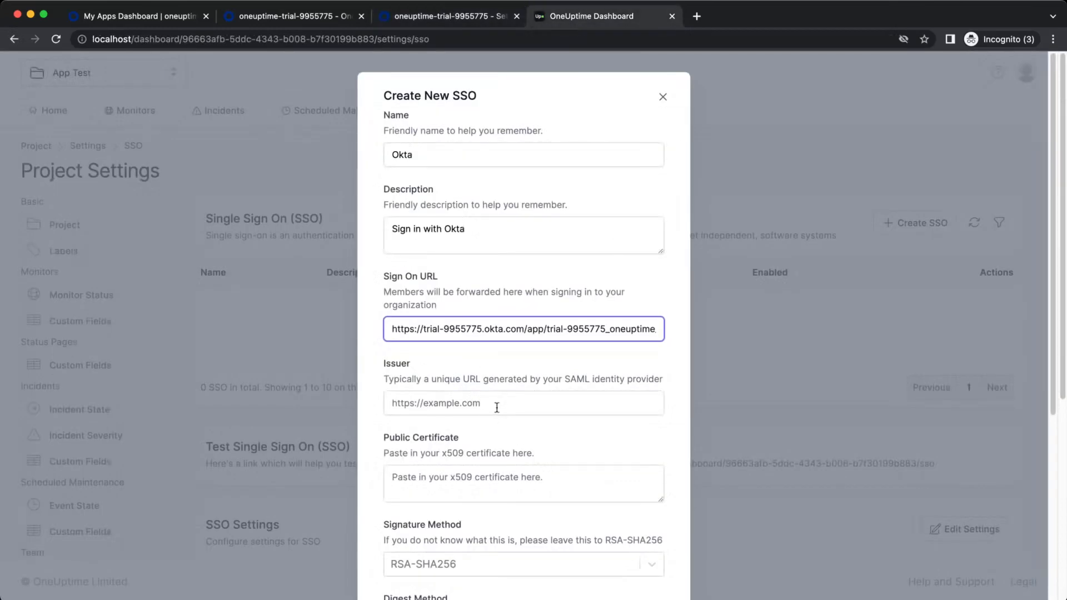
left_click(468, 402)
key("super+v")
Paste Okta's X.509 certificate into OneUptime's Public Certificate field
left_click(509, 482)
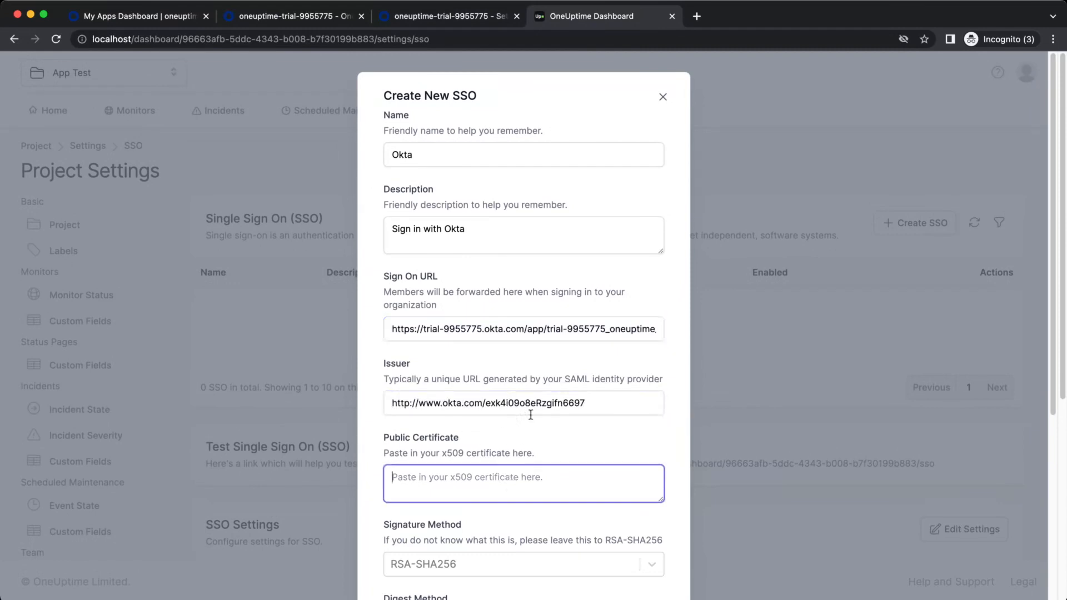
left_click(446, 19)
scroll(489, 467, "down", 5)
left_click_drag(434, 382, 316, 165)
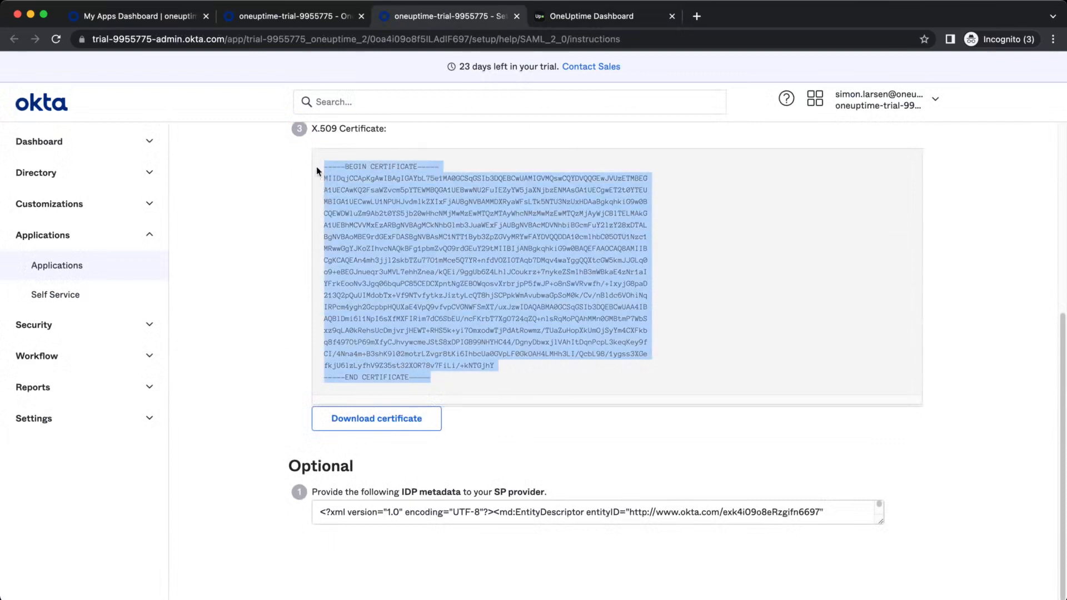
left_click(585, 23)
left_click(545, 477)
key("ctrl+v")
Set the signature method to RSA-SHA256 and digest to SHA256, and switch the SSO on
scroll(553, 521, "down", 5)
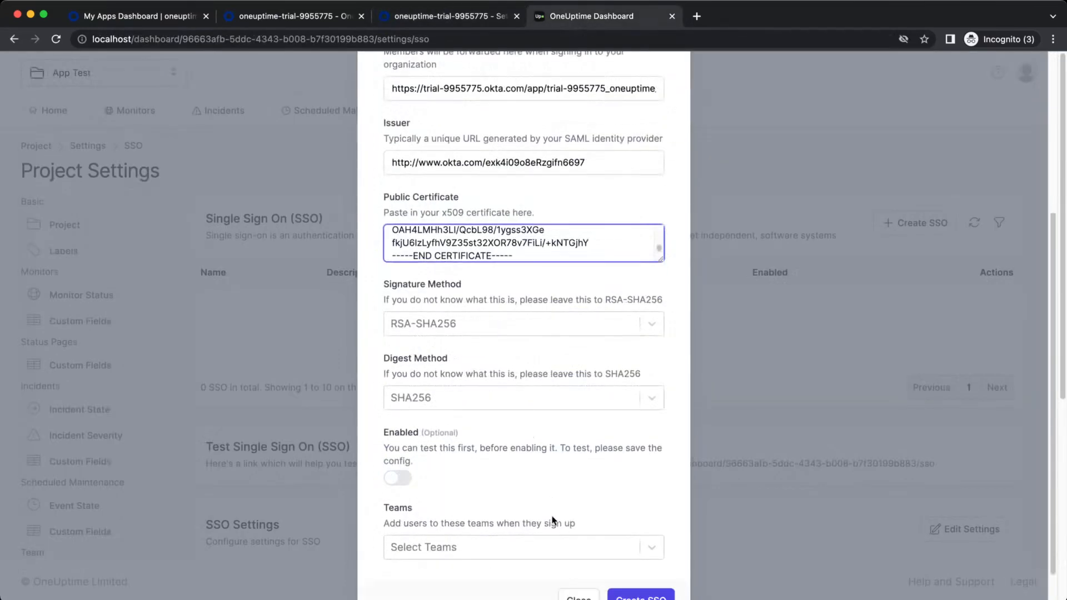
left_click(472, 328)
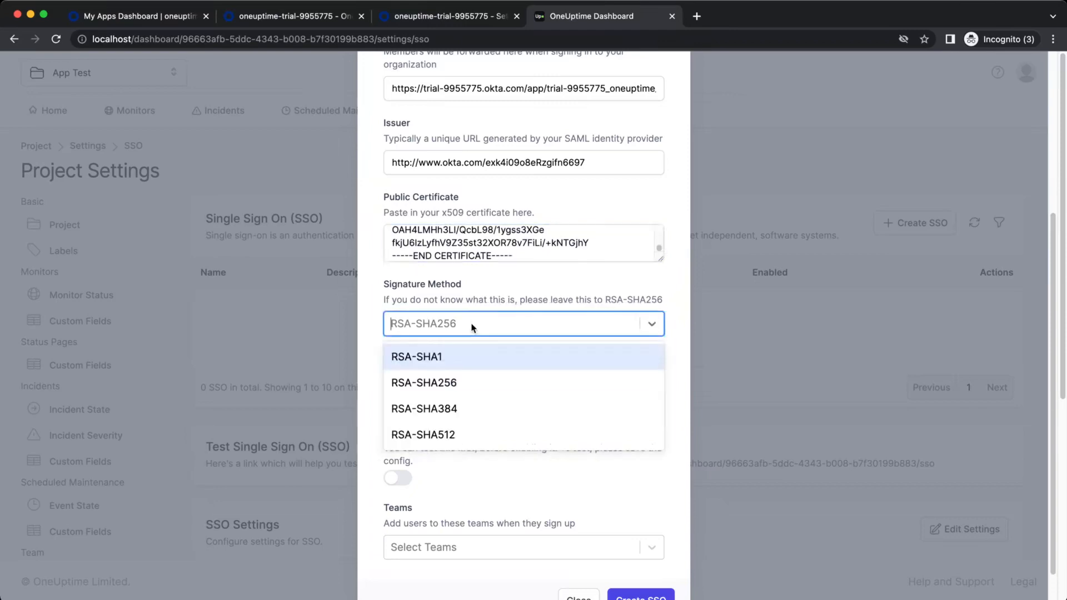
left_click(464, 382)
left_click(476, 403)
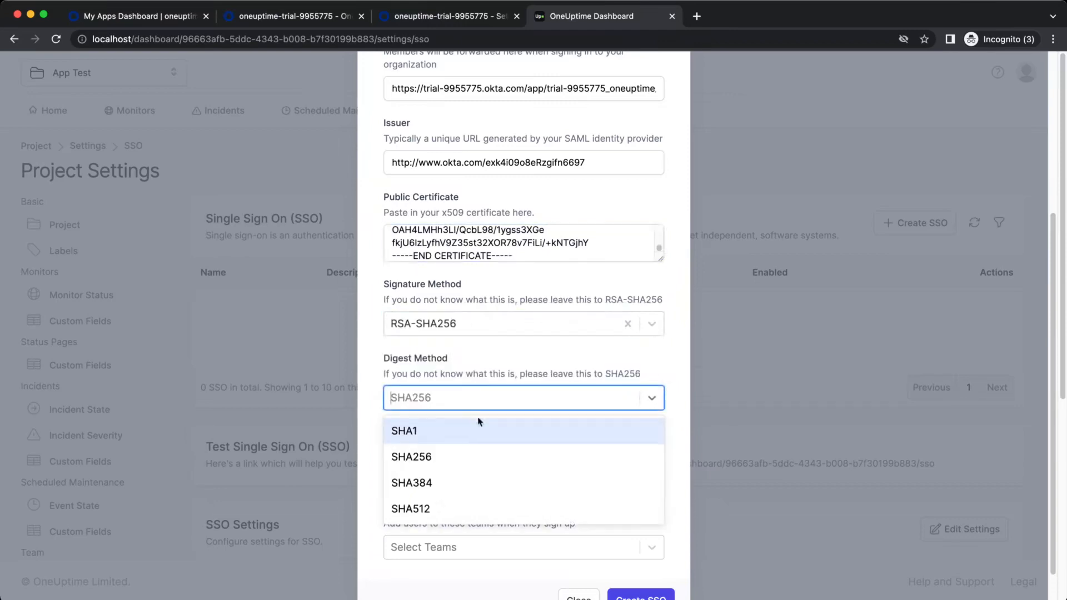
left_click(469, 456)
left_click(388, 482)
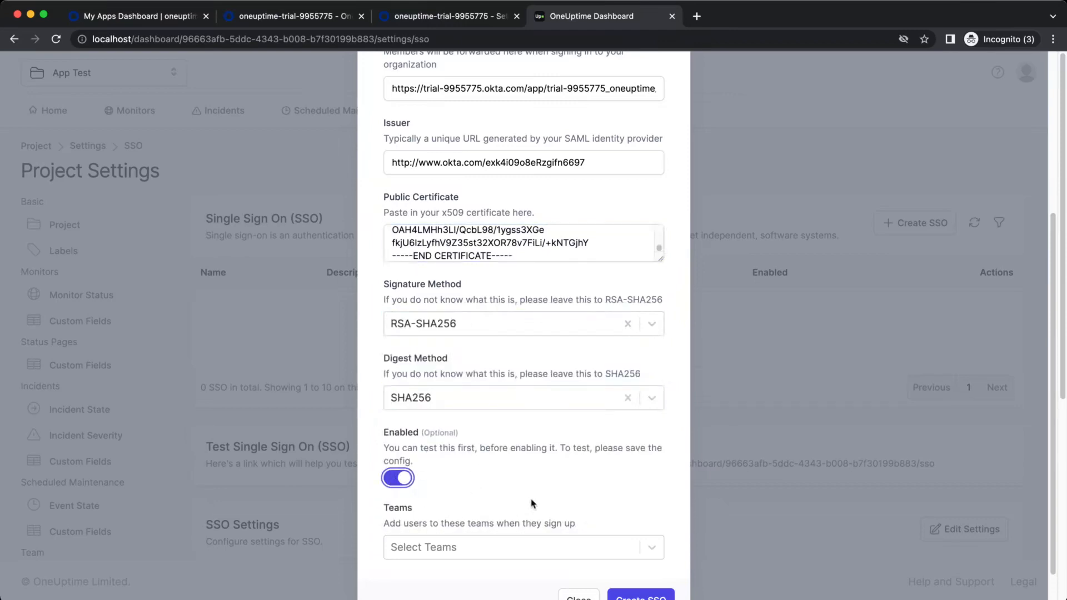
Add new sign-ups to the Members team and create the Okta SSO
scroll(437, 465, "down", 1)
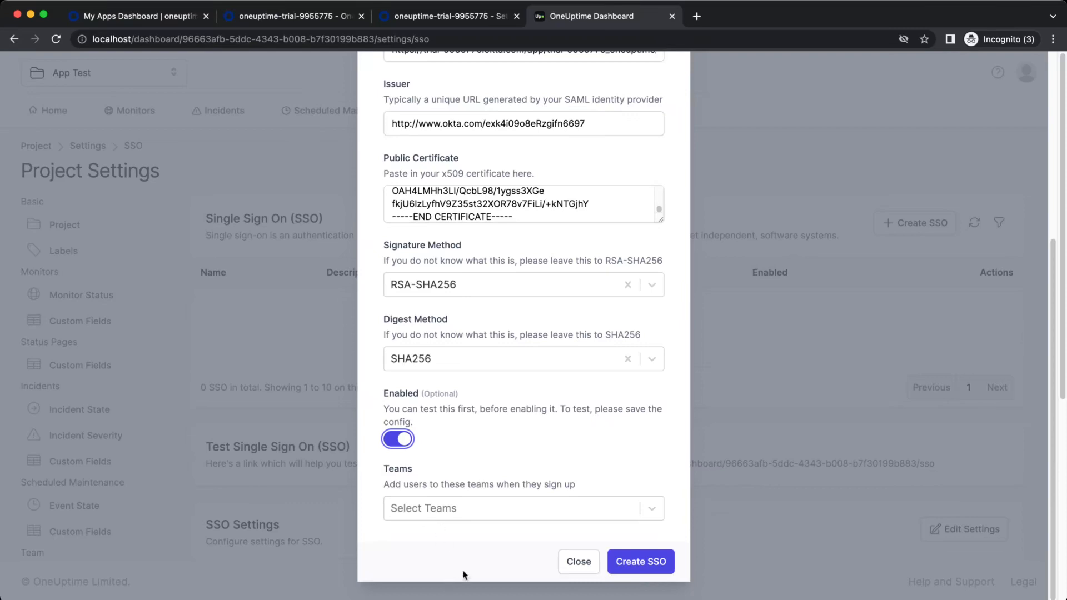
left_click(476, 507)
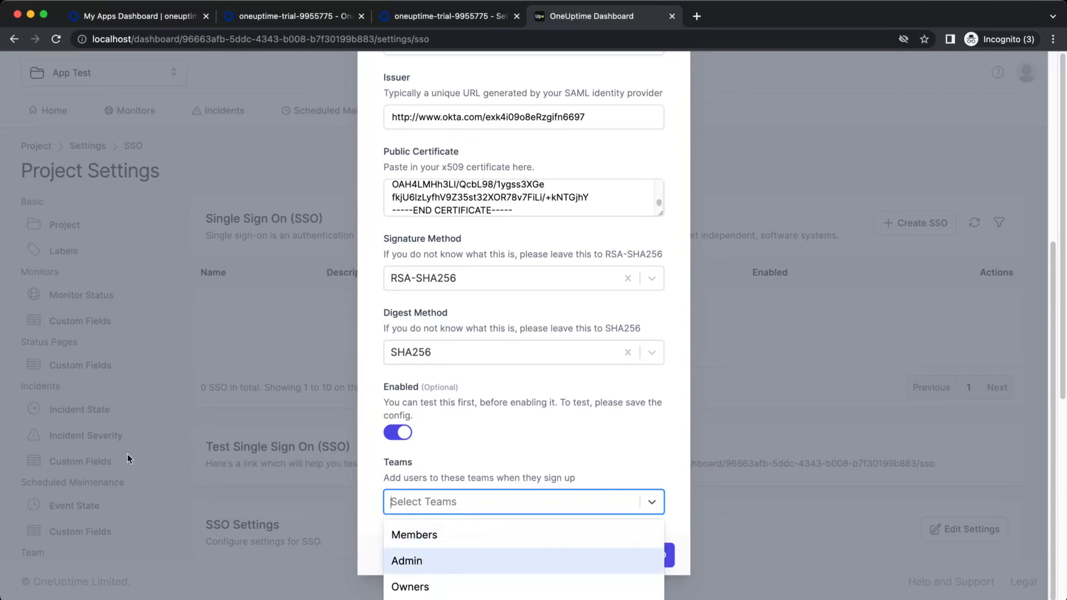
left_click(536, 535)
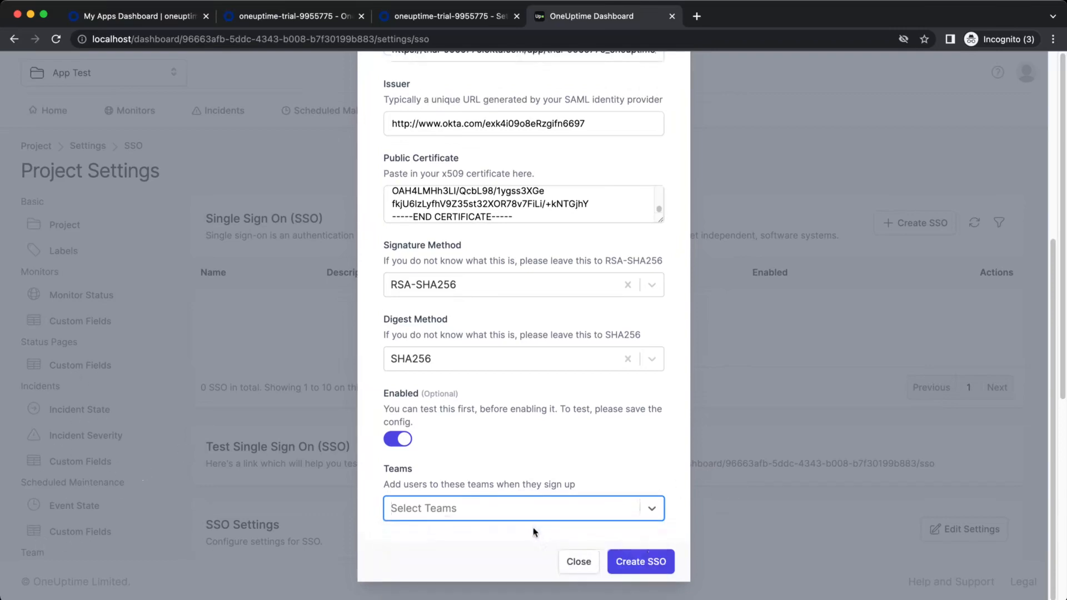
left_click(648, 567)
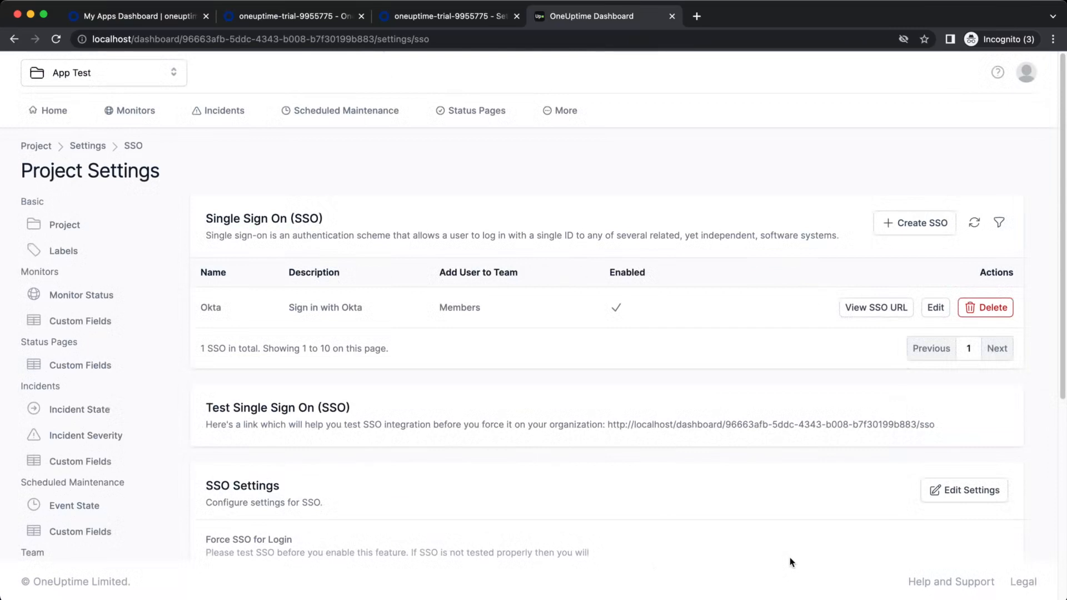
Show the Okta entry's identity-provider login URL and select it for copying
left_click(870, 314)
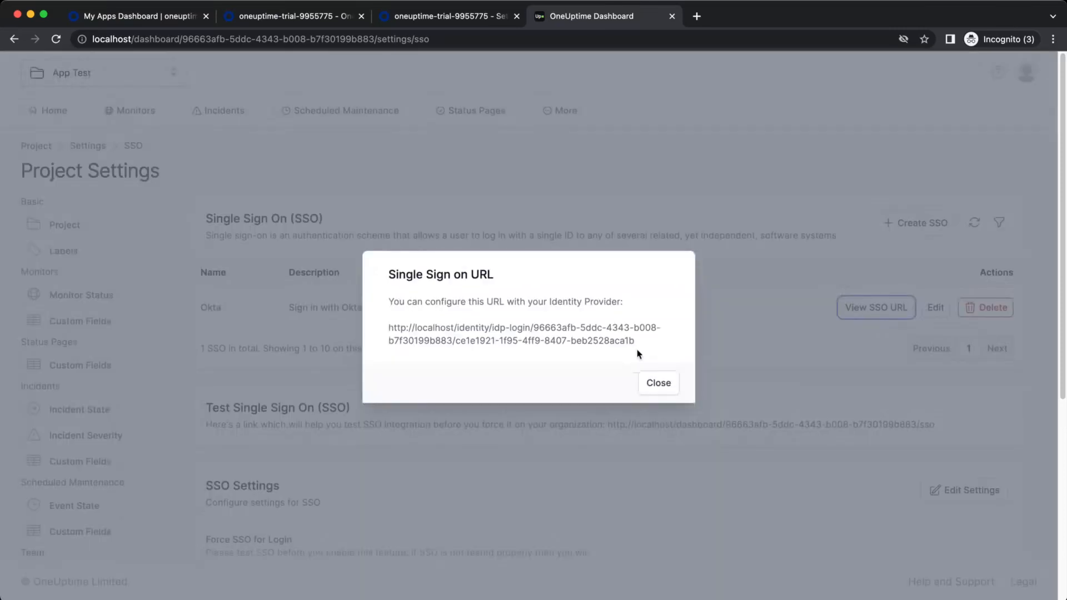
left_click_drag(643, 346, 383, 326)
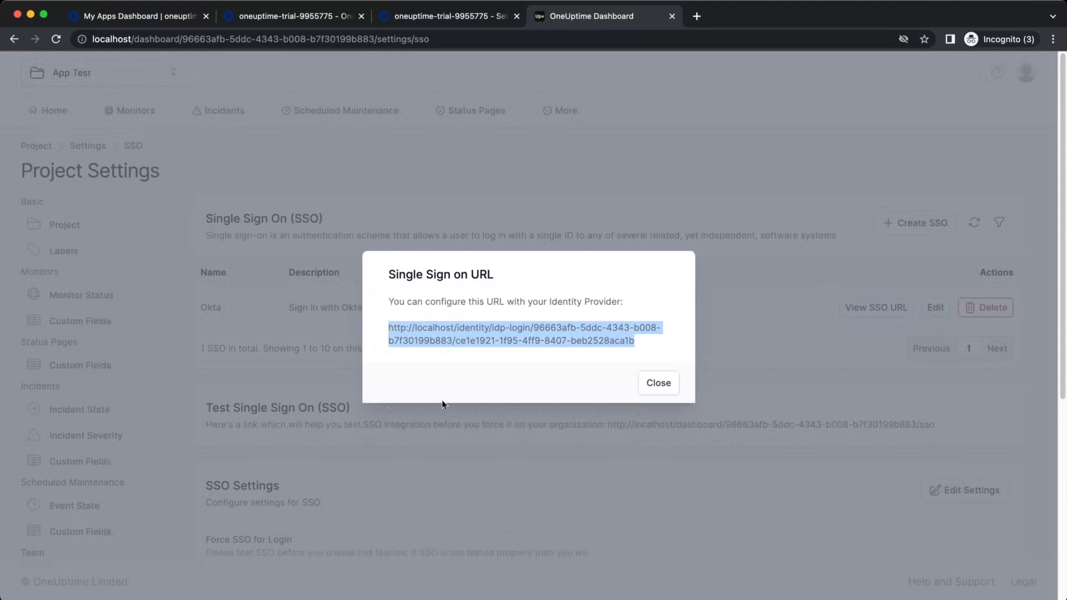
Open the OneUptime app's SAML settings in Okta for editing and reach the configuration step
left_click(412, 11)
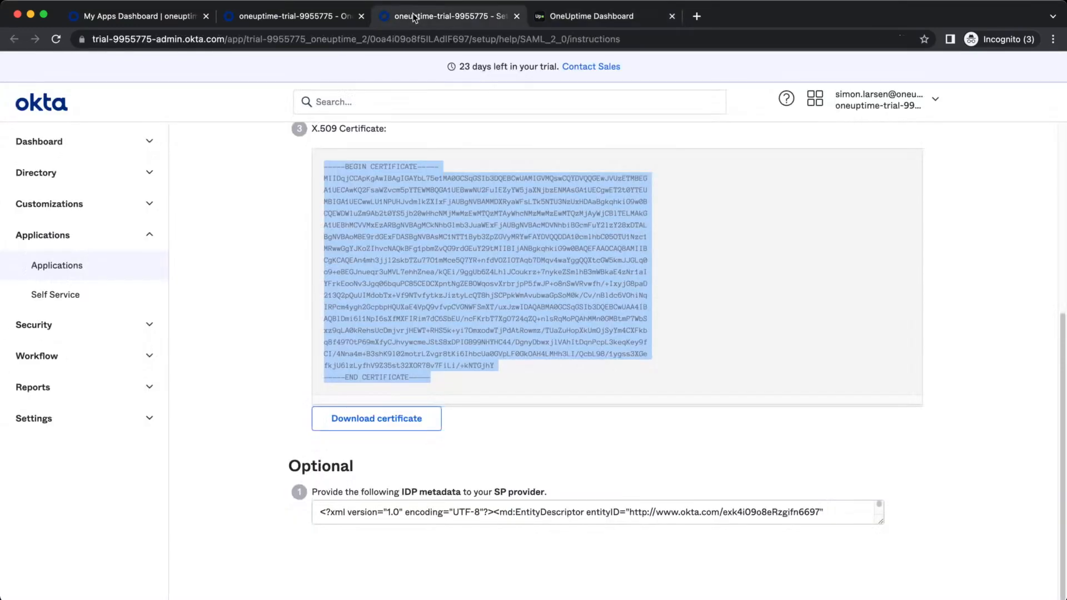
left_click(319, 22)
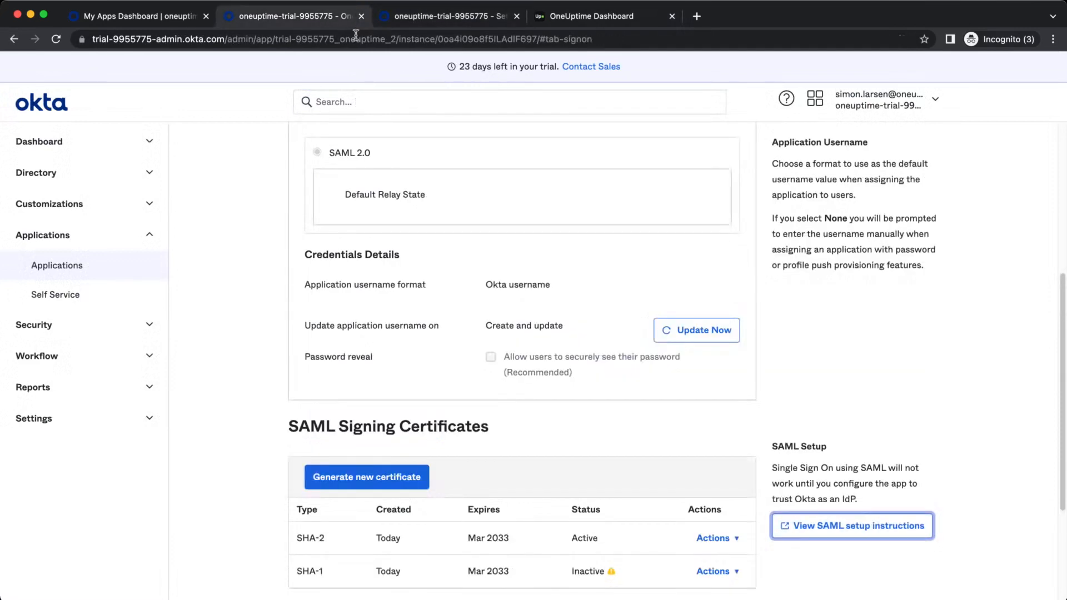
scroll(488, 395, "up", 5)
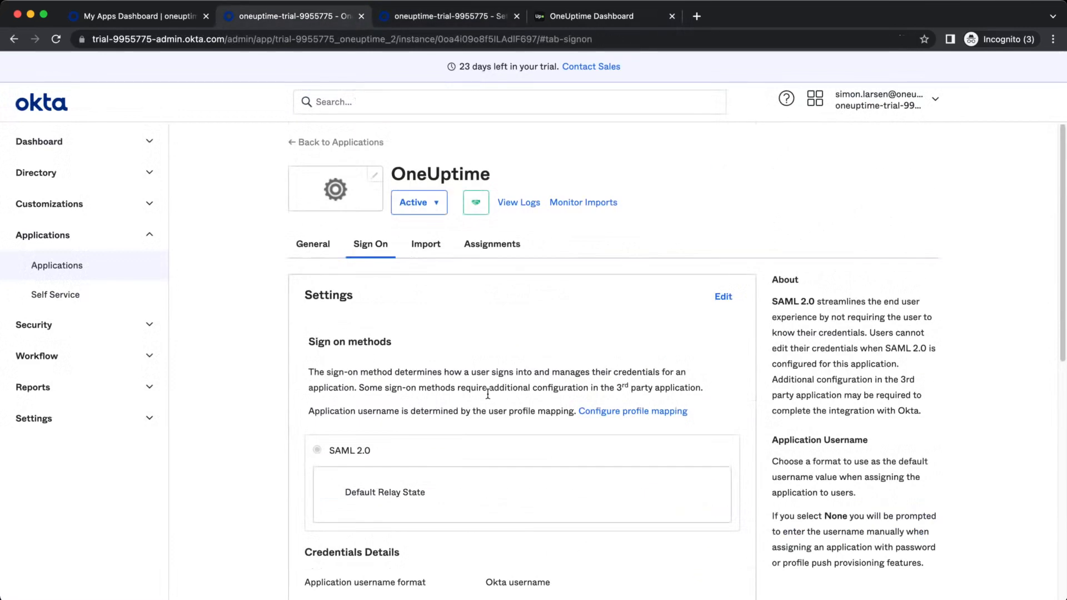
left_click(314, 252)
scroll(707, 392, "down", 7)
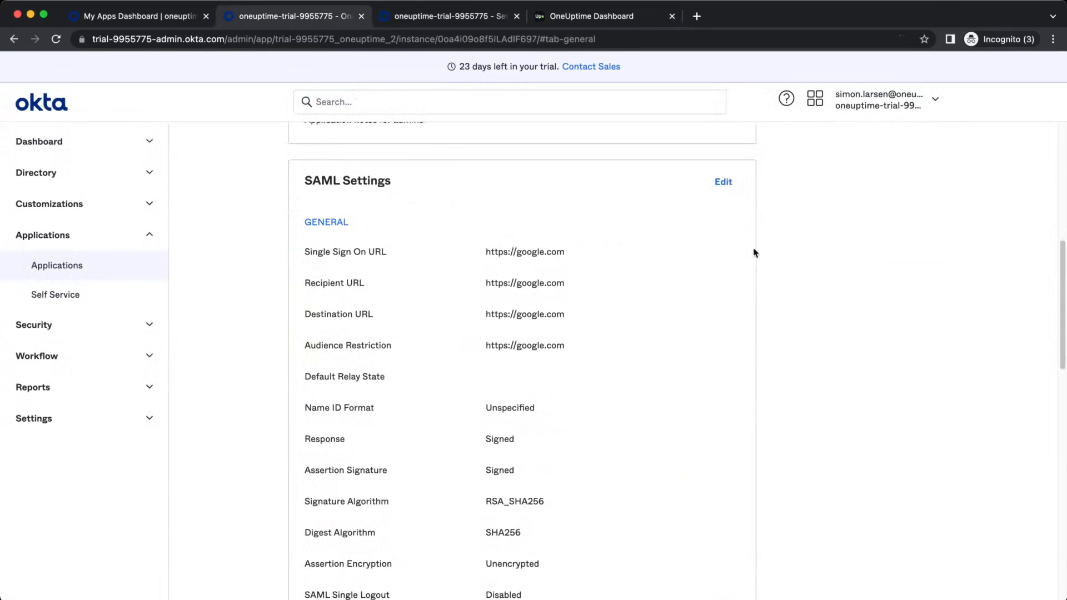
left_click(723, 183)
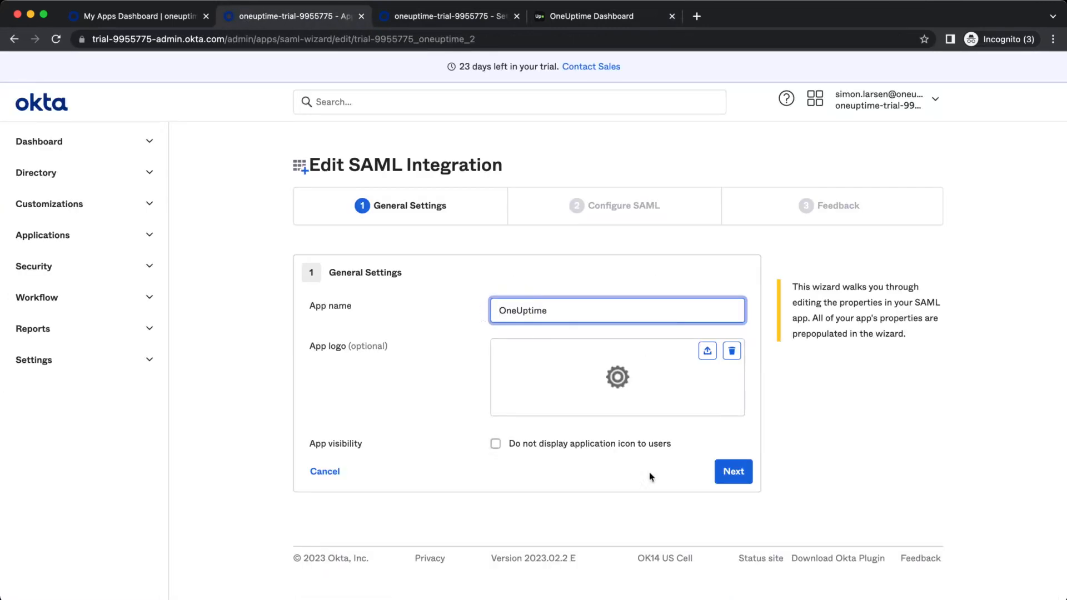
left_click(723, 475)
Replace both google.com SAML URLs with the OneUptime sign-in URL and finish the wizard
triple_click(572, 339)
key("super+v")
triple_click(564, 395)
key("super+v")
scroll(817, 538, "down", 6)
scroll(817, 538, "down", 6)
left_click(747, 496)
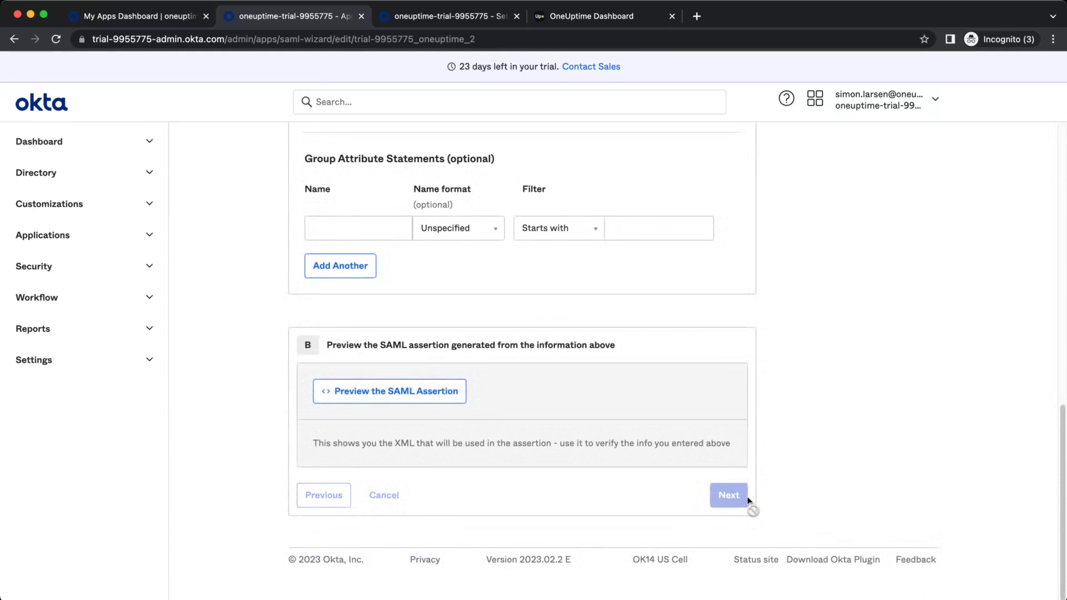
scroll(757, 476, "down", 6)
left_click(748, 493)
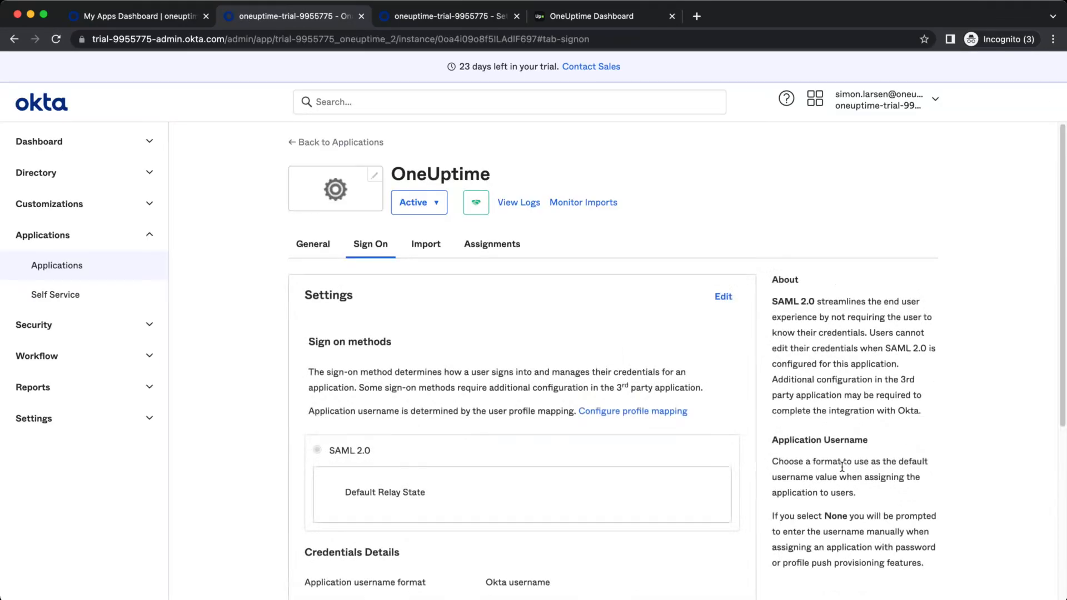
Deactivate the second, duplicate OneUptime app from Okta's Applications list
left_click(309, 244)
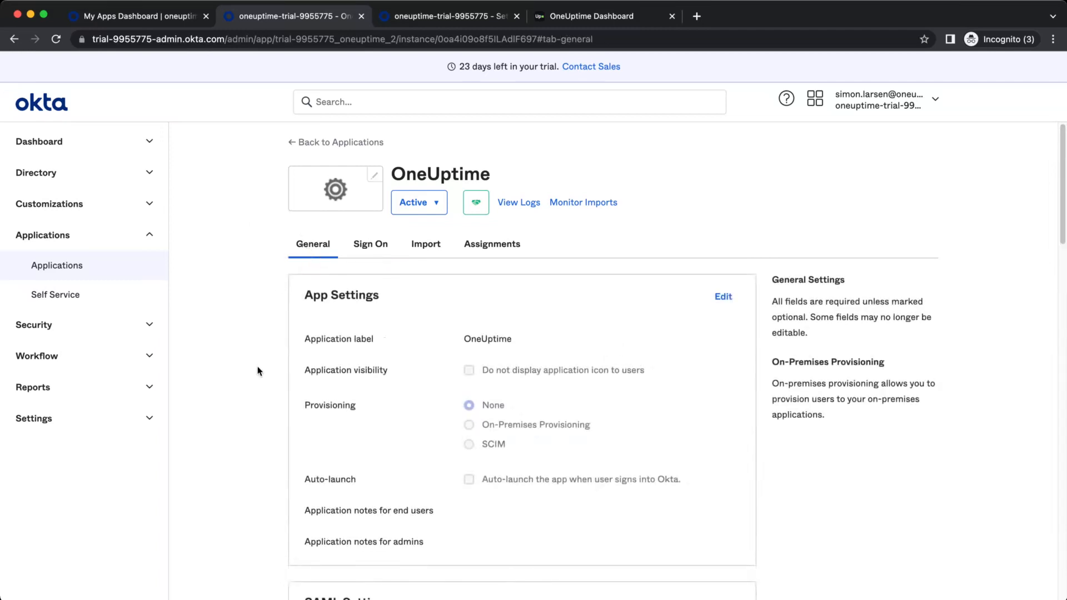
left_click(118, 273)
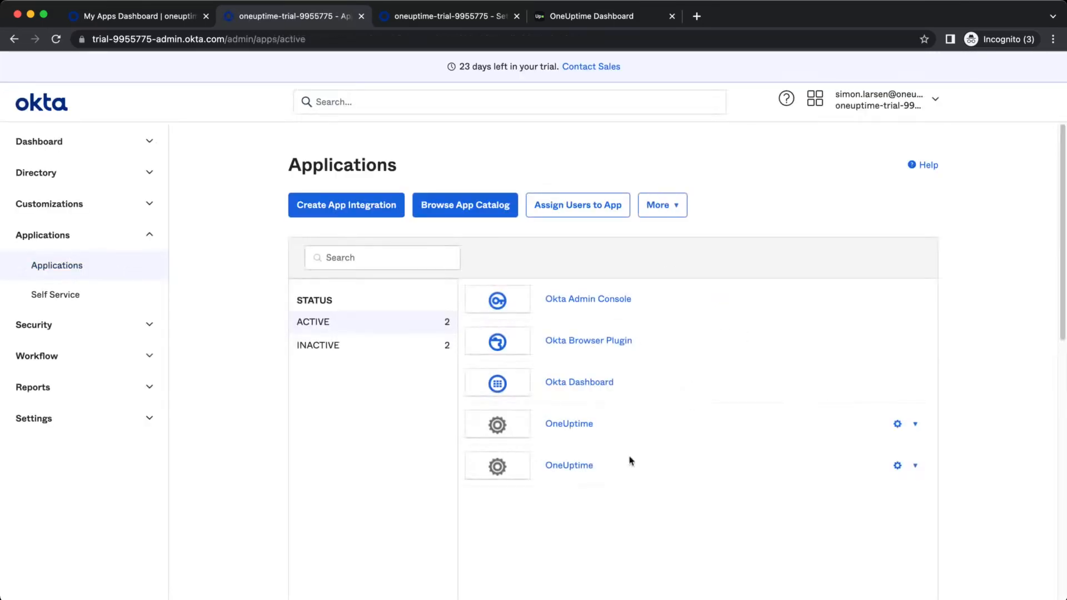
left_click(915, 424)
left_click(863, 497)
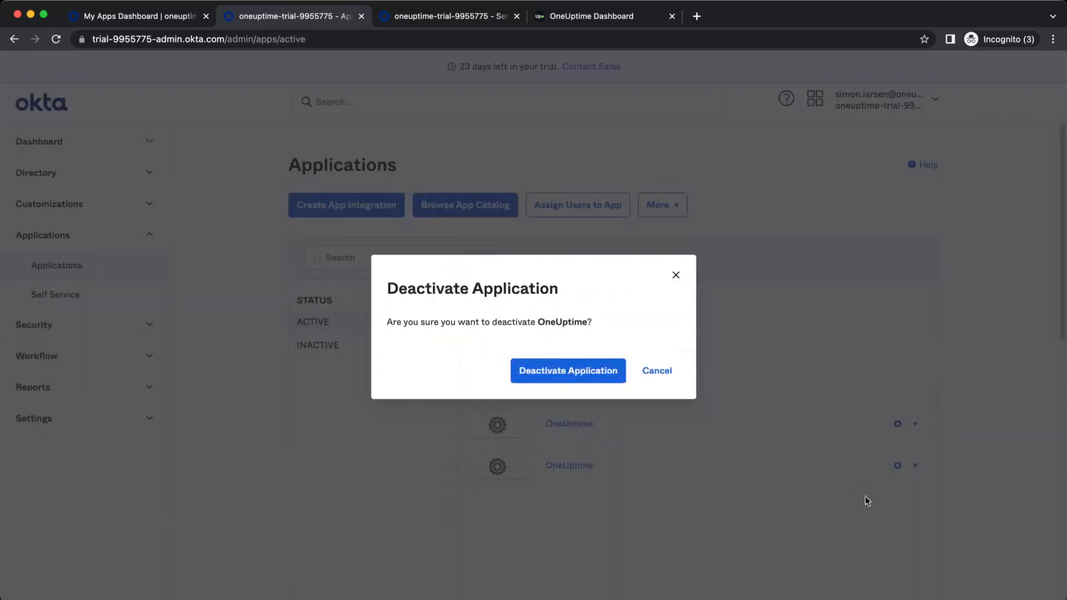
left_click(552, 387)
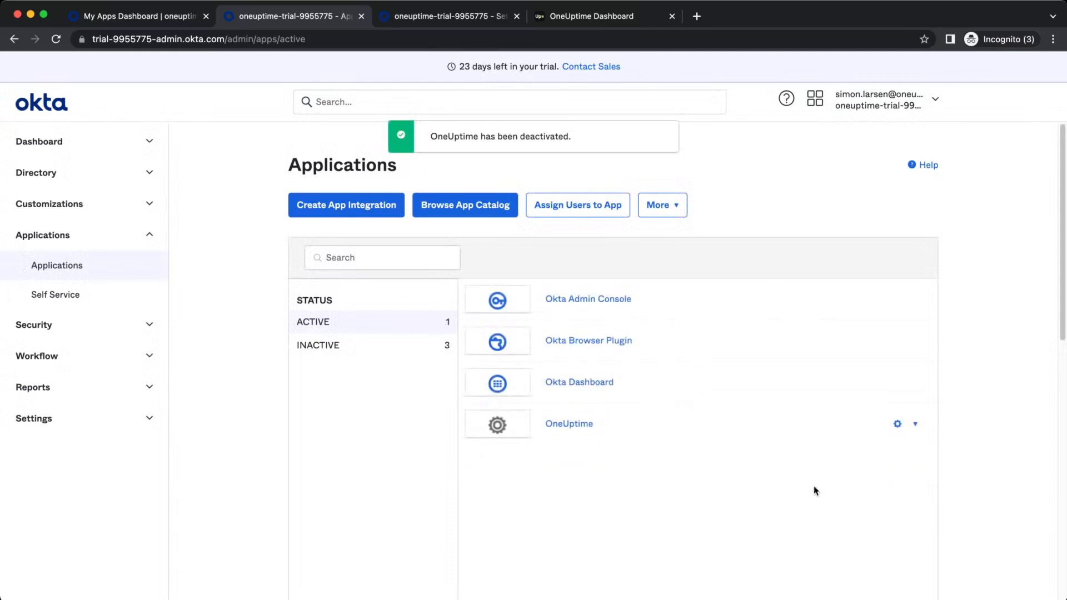
Review the remaining OneUptime app's general and SAML settings, then return to Applications
left_click(572, 427)
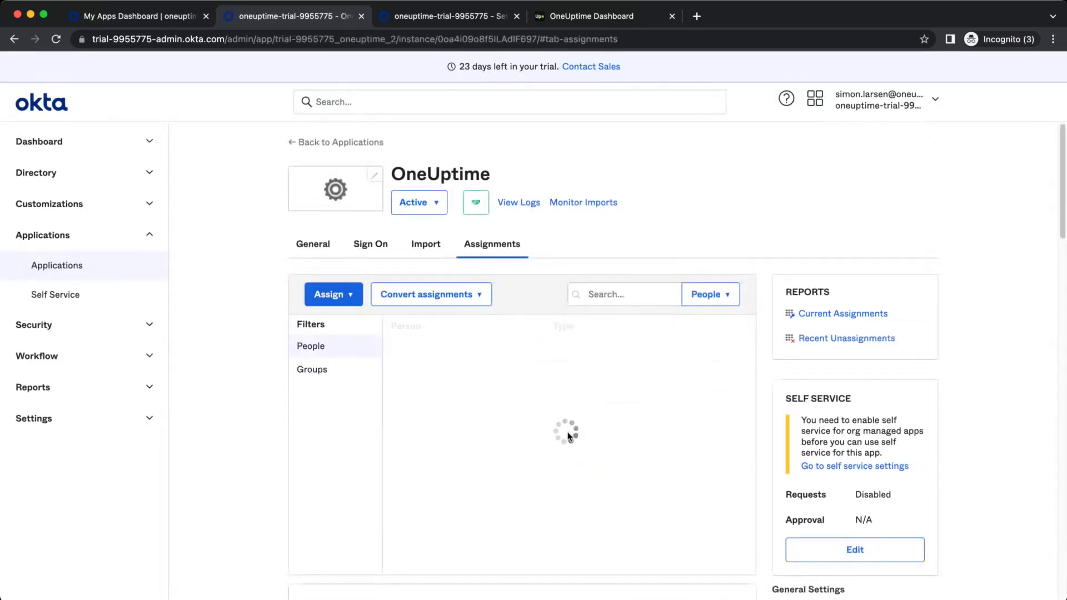
left_click(295, 249)
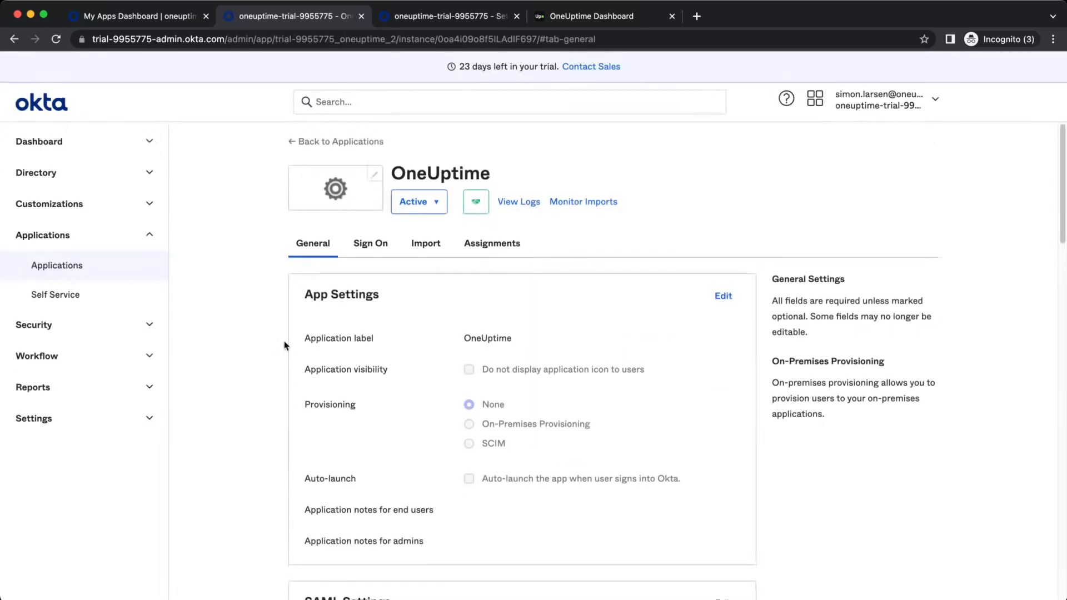
scroll(579, 393, "down", 10)
scroll(579, 393, "up", 5)
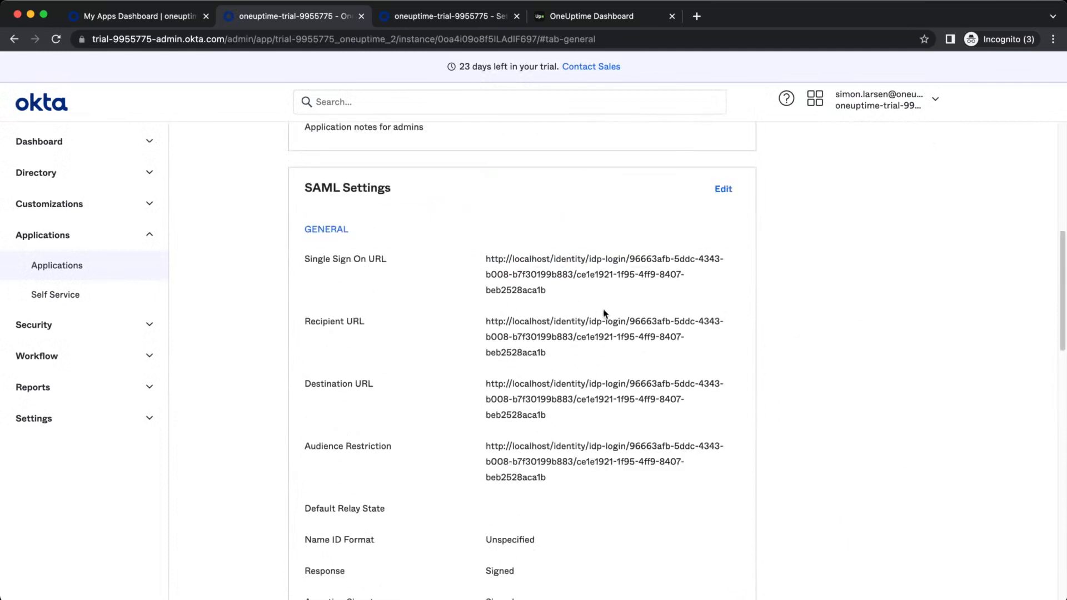
scroll(567, 384, "up", 8)
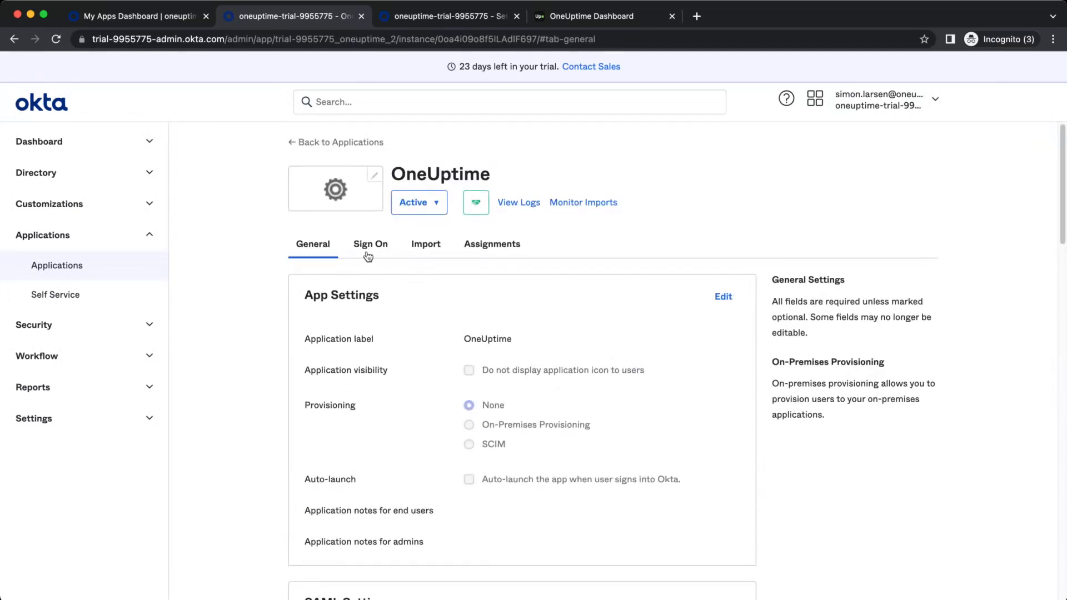
left_click(131, 272)
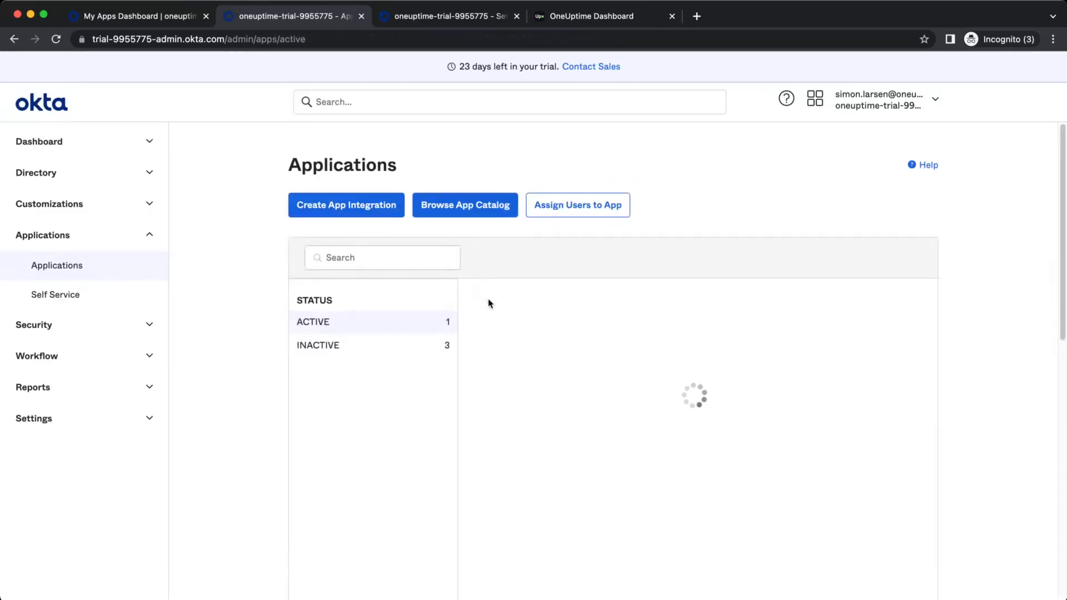
Assign the OneUptime app to the admin user and reload My Apps to show its tile
left_click(914, 424)
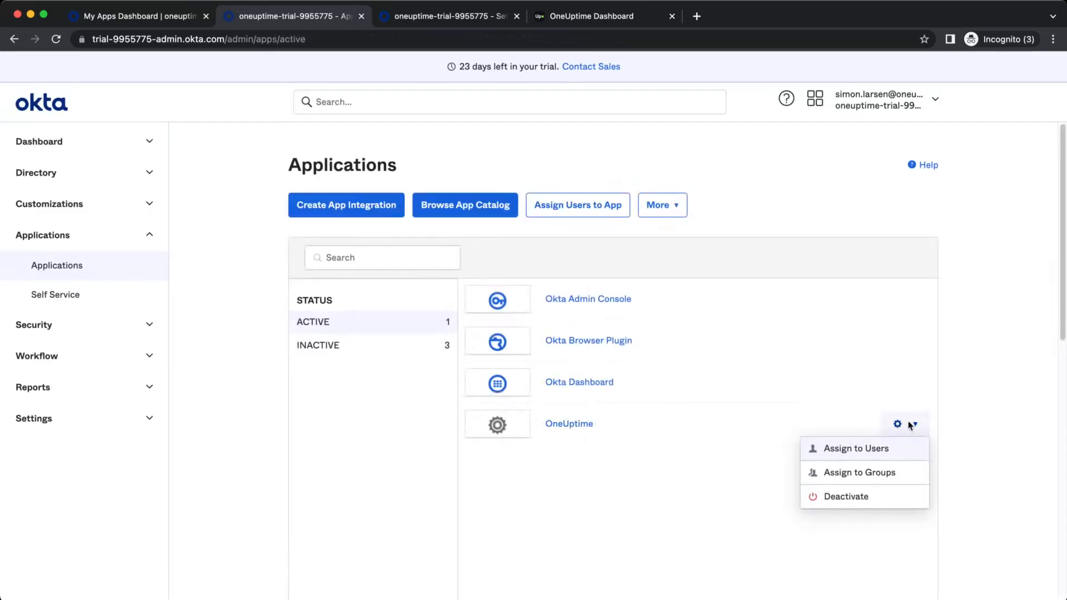
left_click(887, 446)
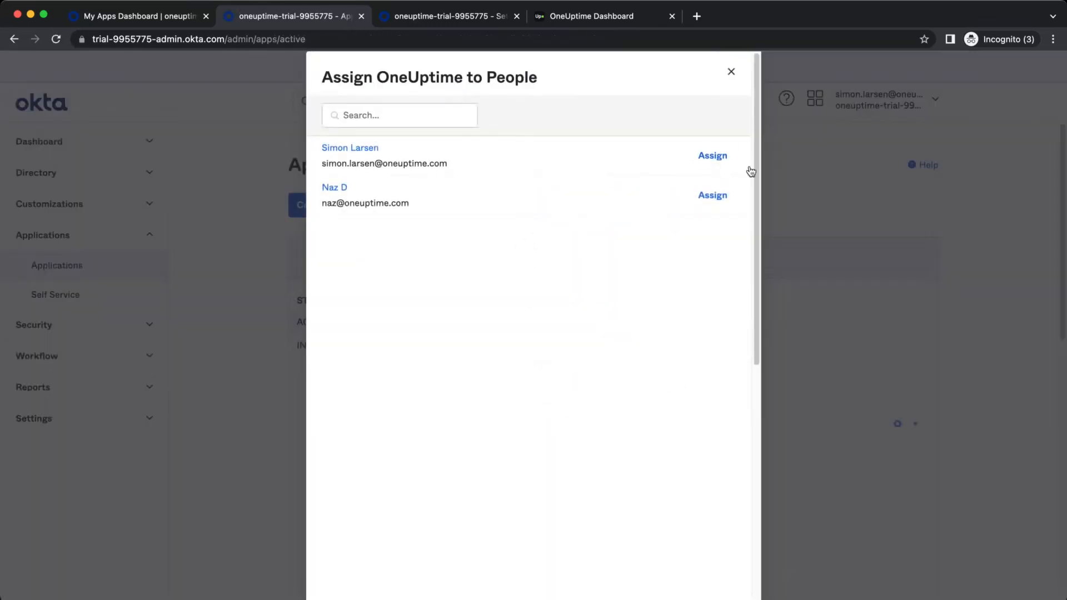
left_click(720, 156)
left_click(639, 369)
left_click(730, 71)
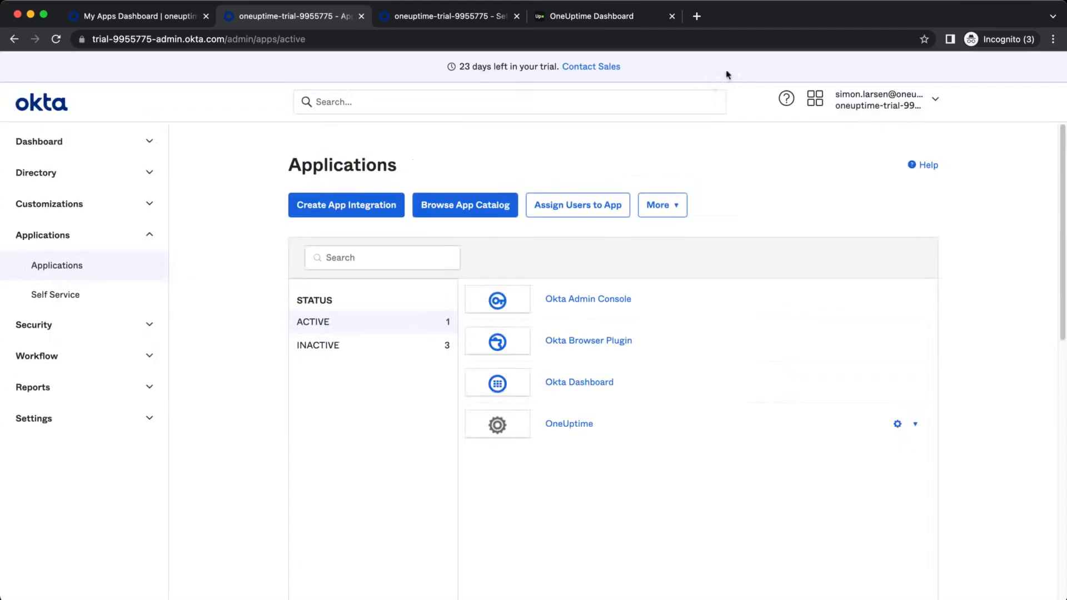
left_click(151, 22)
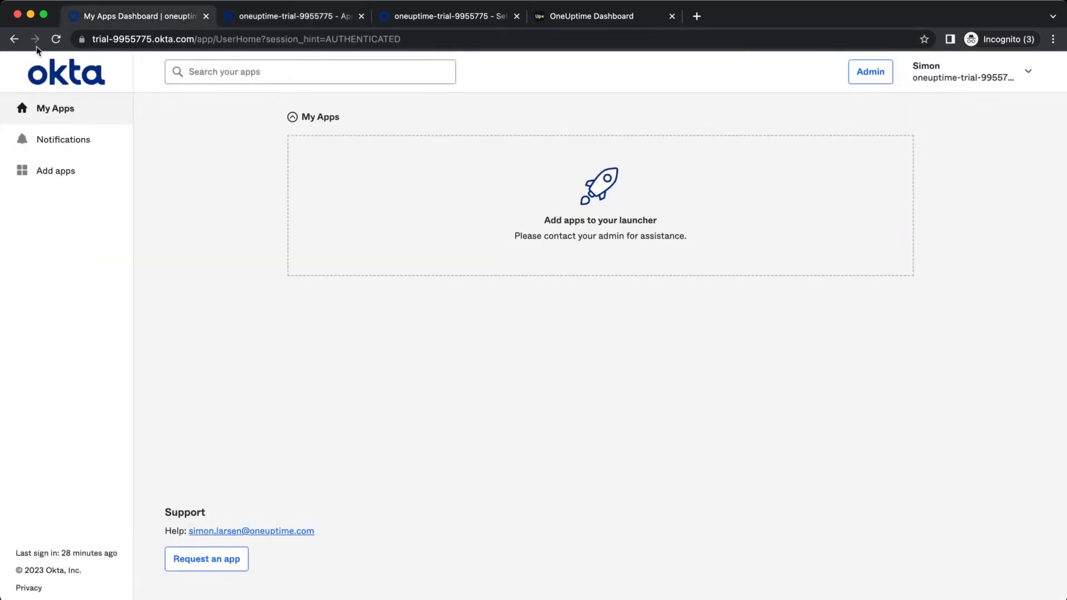
left_click(55, 39)
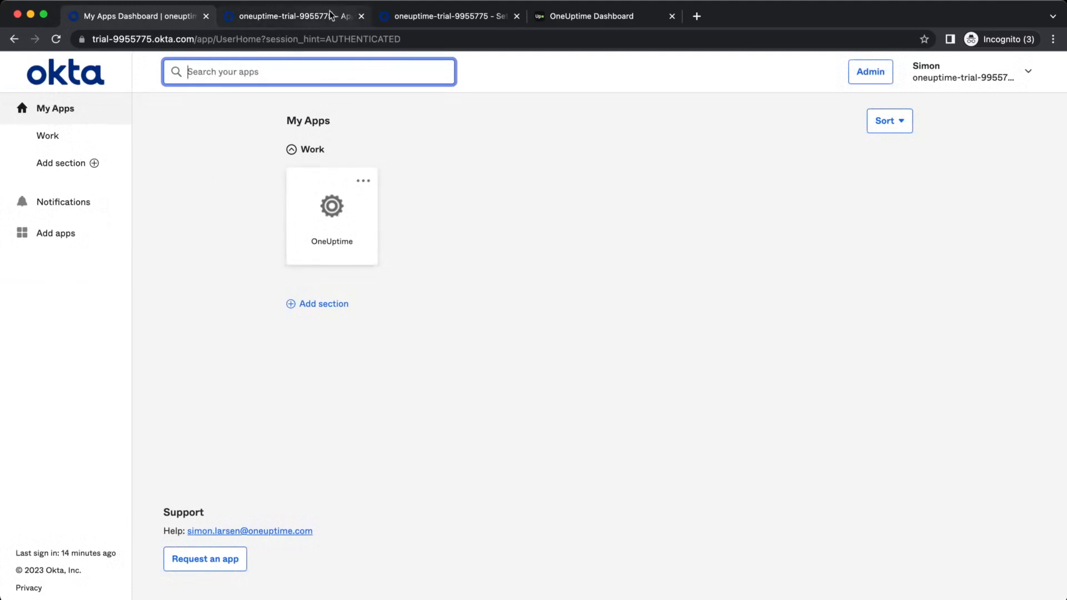
Close OneUptime's Single Sign on URL dialog and scroll through the project's SSO settings
left_click(552, 19)
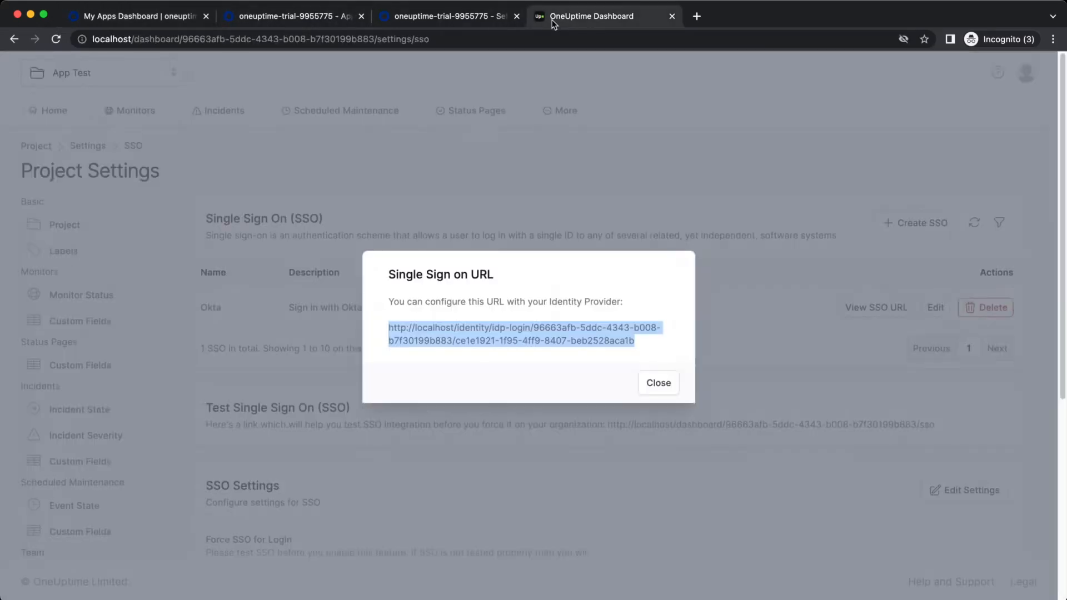
left_click(660, 384)
scroll(619, 505, "down", 4)
scroll(618, 503, "down", 2)
scroll(617, 503, "up", 6)
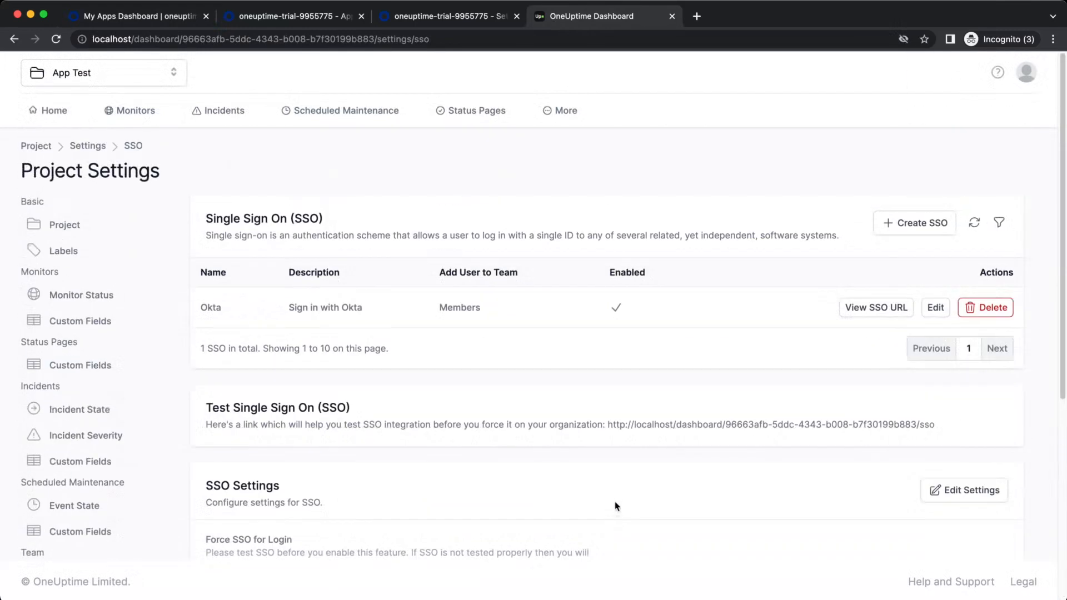
scroll(734, 385, "down", 4)
scroll(733, 388, "up", 3)
scroll(734, 385, "up", 1)
scroll(404, 436, "down", 5)
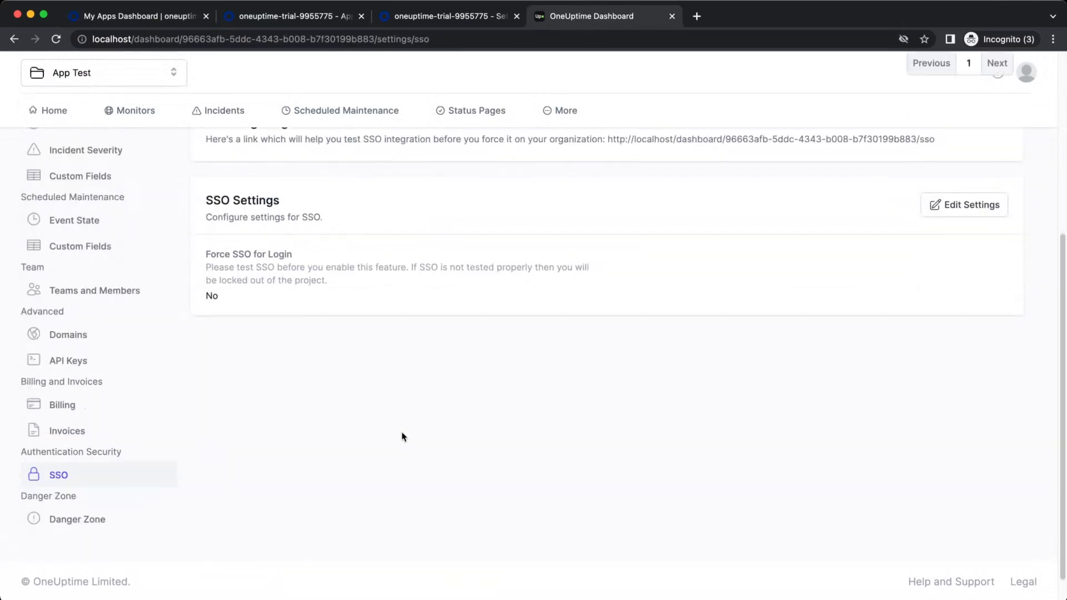
Check that the Force SSO for Login setting is still No
left_click_drag(201, 257, 323, 252)
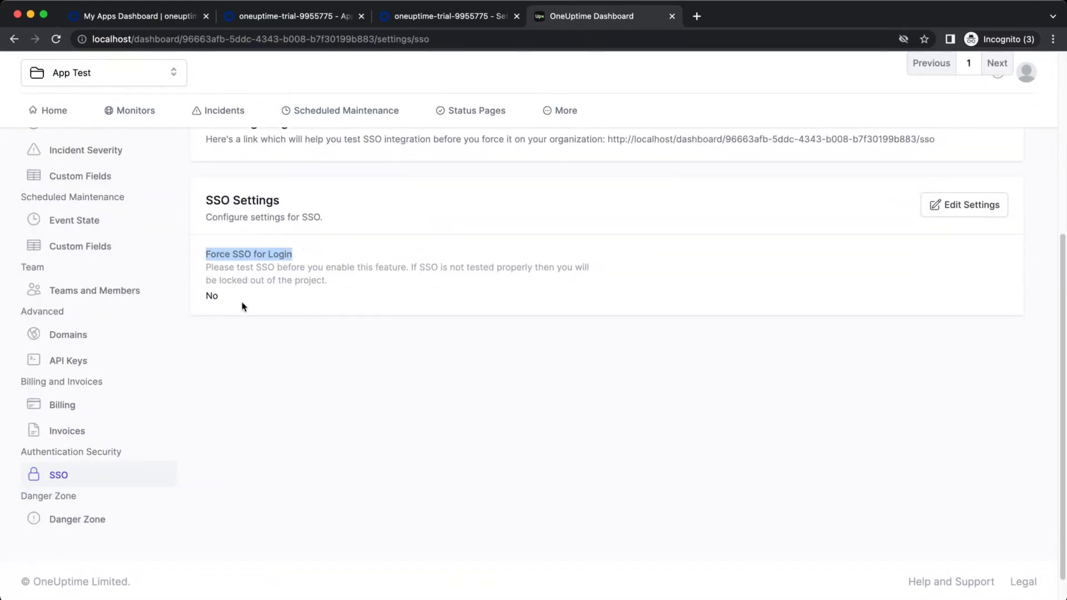
left_click_drag(243, 307, 213, 251)
left_click(356, 356)
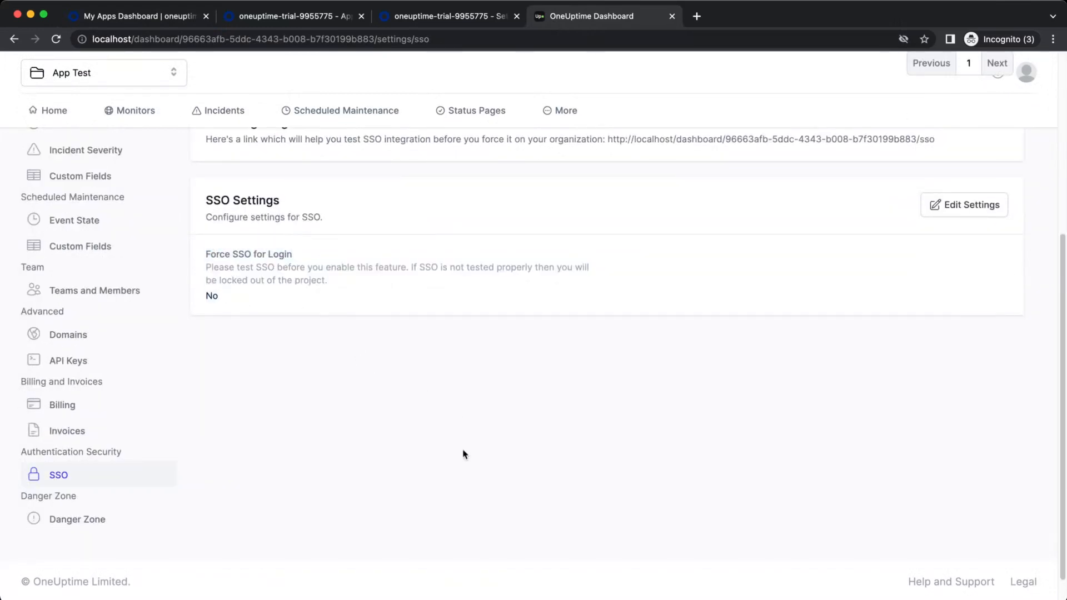
scroll(490, 452, "up", 4)
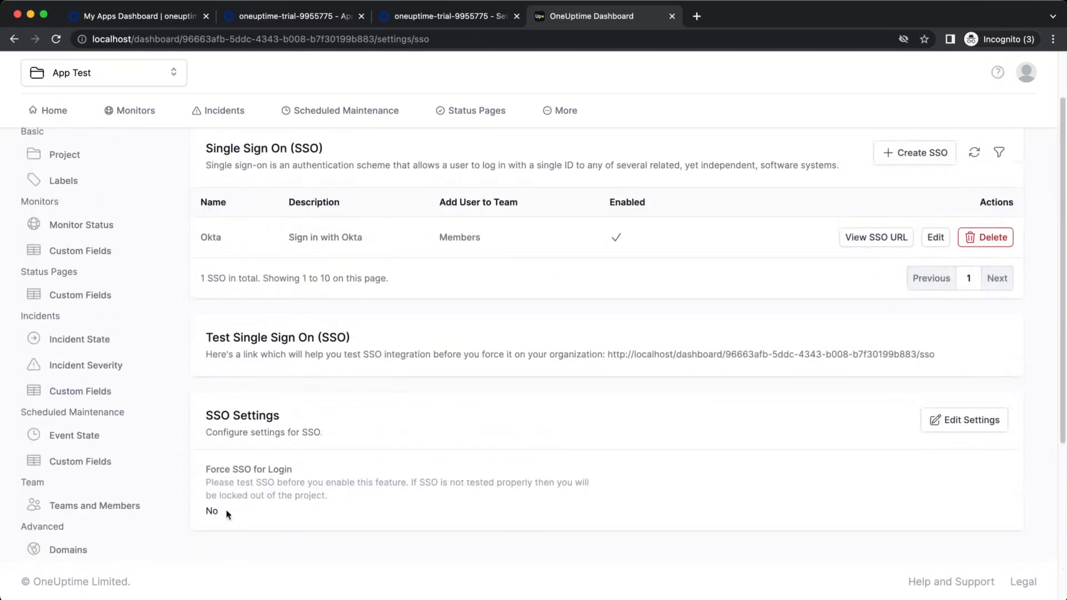
double_click(211, 512)
left_click(265, 516)
scroll(280, 515, "up", 1)
scroll(429, 498, "down", 3)
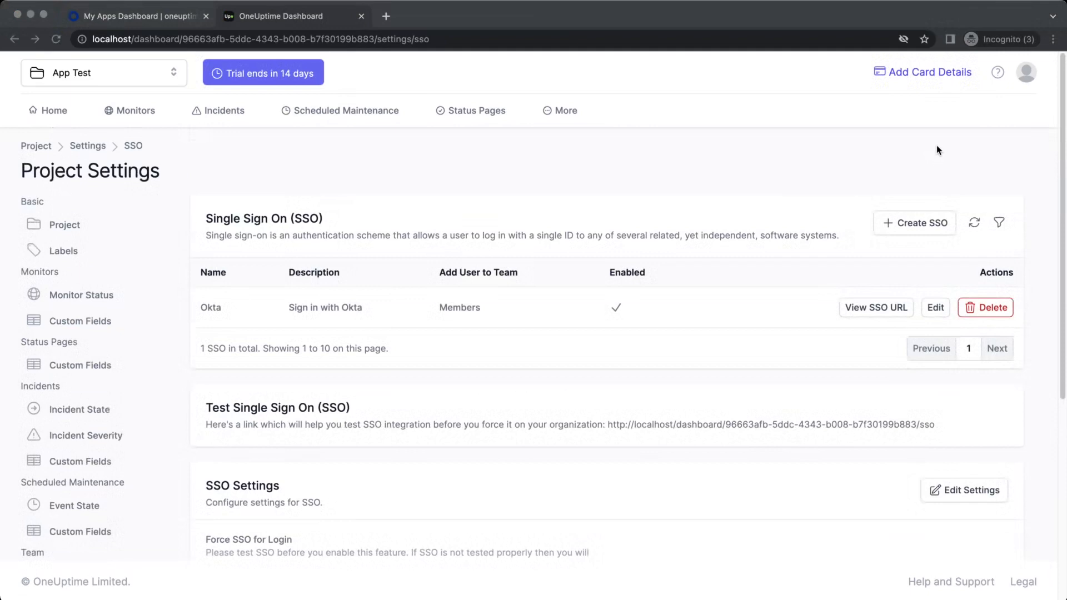
Look up the signed-in Okta user's e-mail address on the My Apps dashboard
left_click(570, 22)
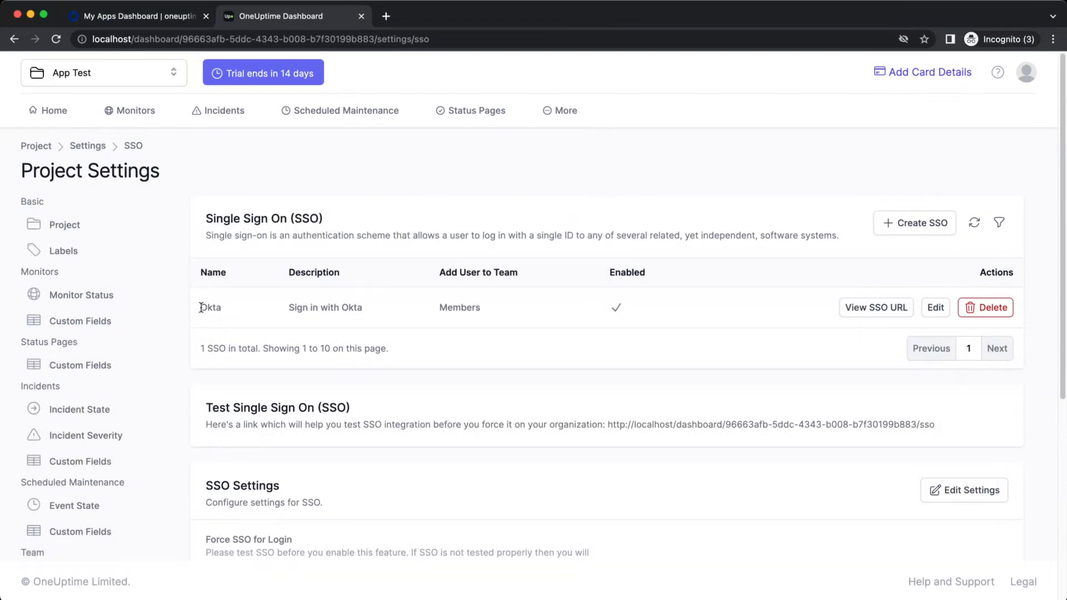
left_click(155, 25)
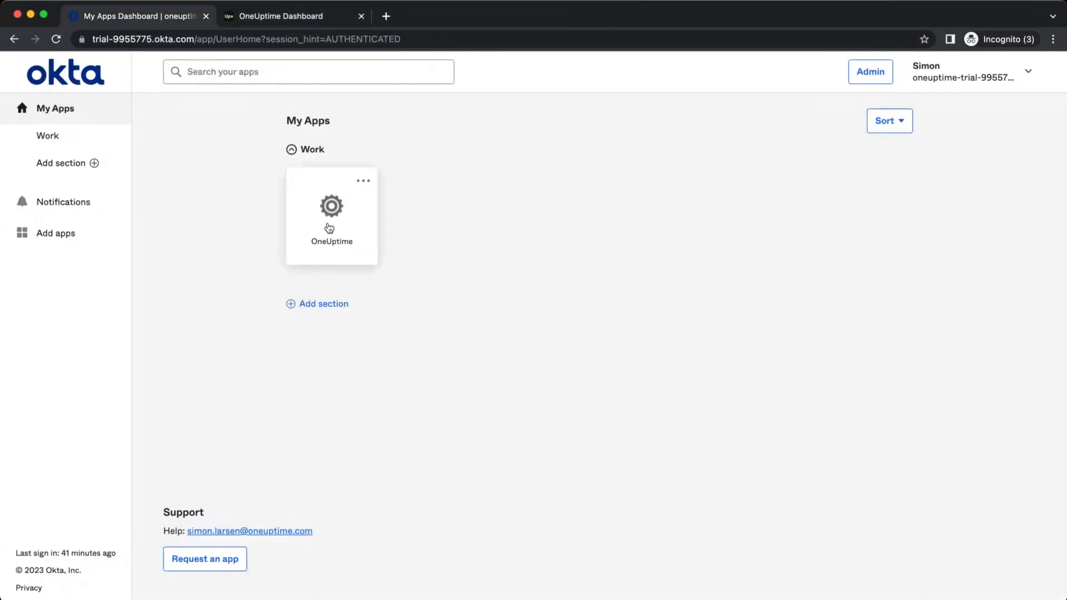
left_click(1003, 77)
left_click_drag(891, 134, 1026, 134)
Compare the OneUptime profile's e-mail address, then log out of OneUptime
left_click(274, 20)
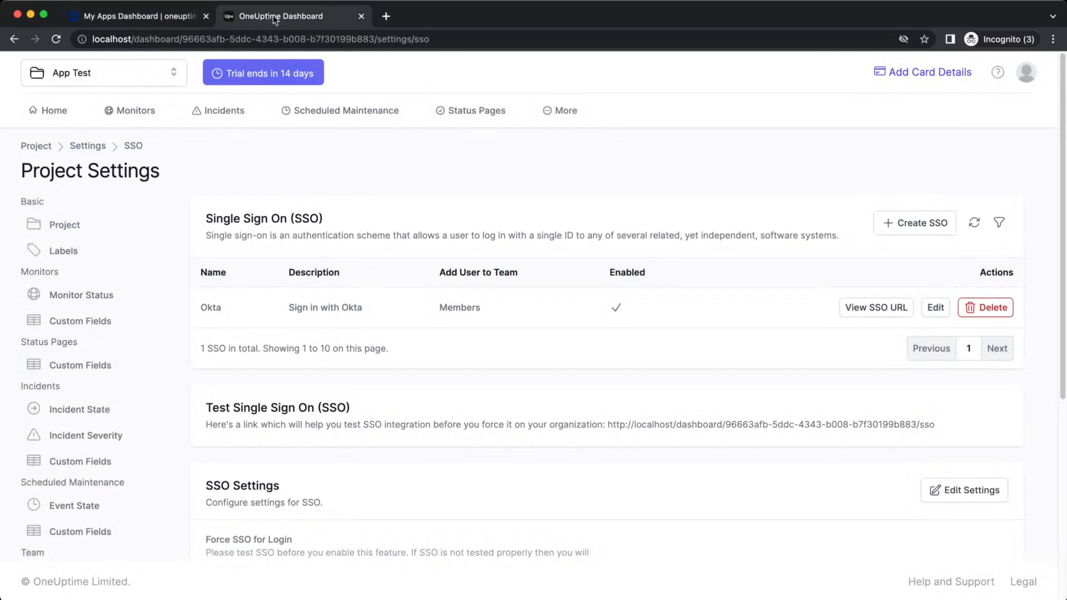
left_click(1025, 77)
left_click(931, 111)
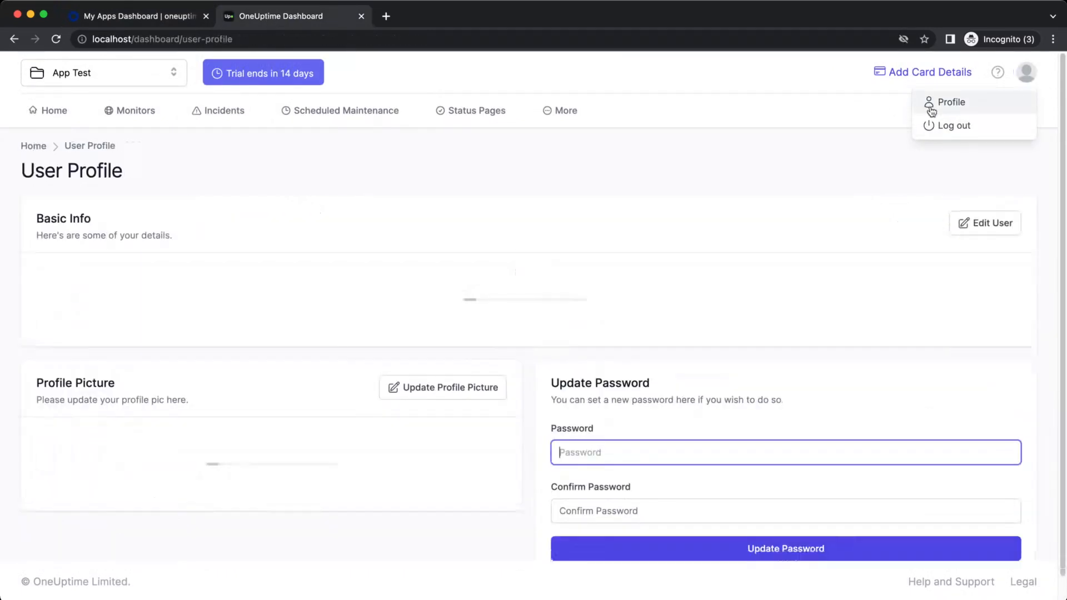
left_click_drag(534, 288, 669, 291)
left_click(674, 292)
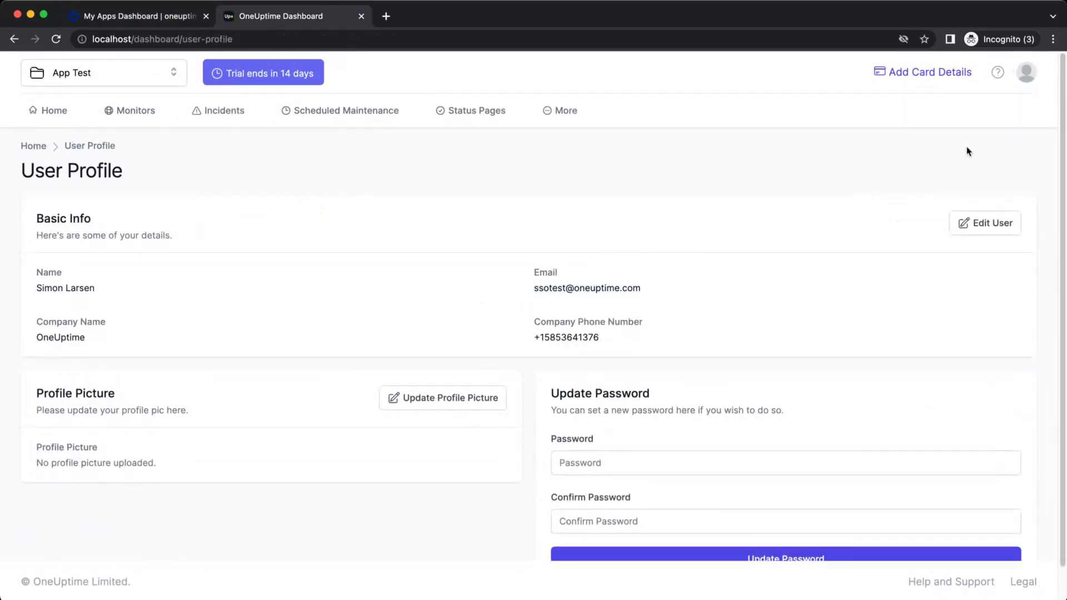
left_click(1026, 78)
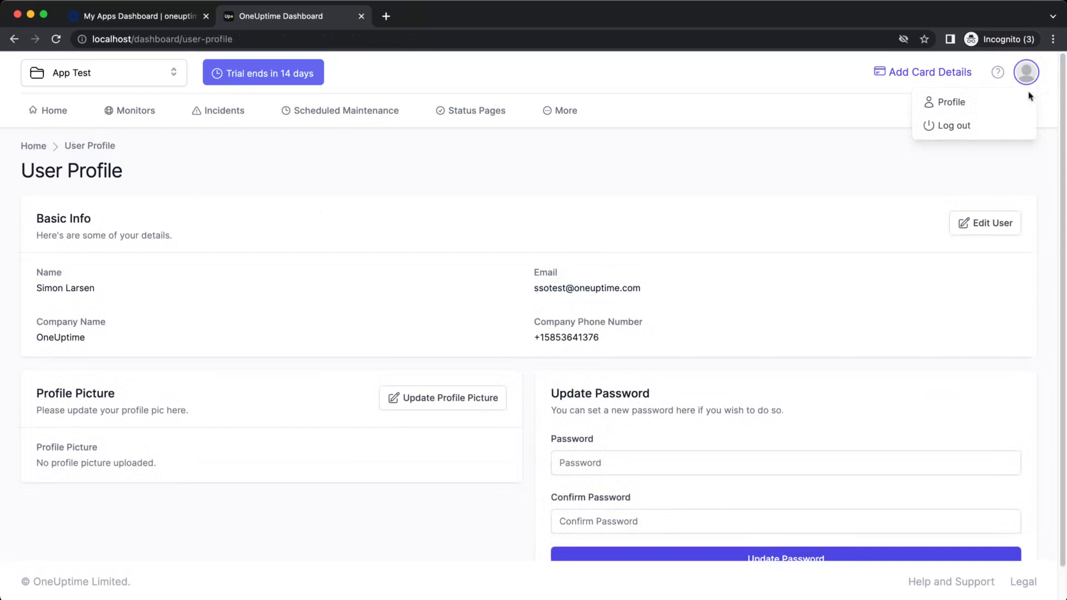
left_click(989, 127)
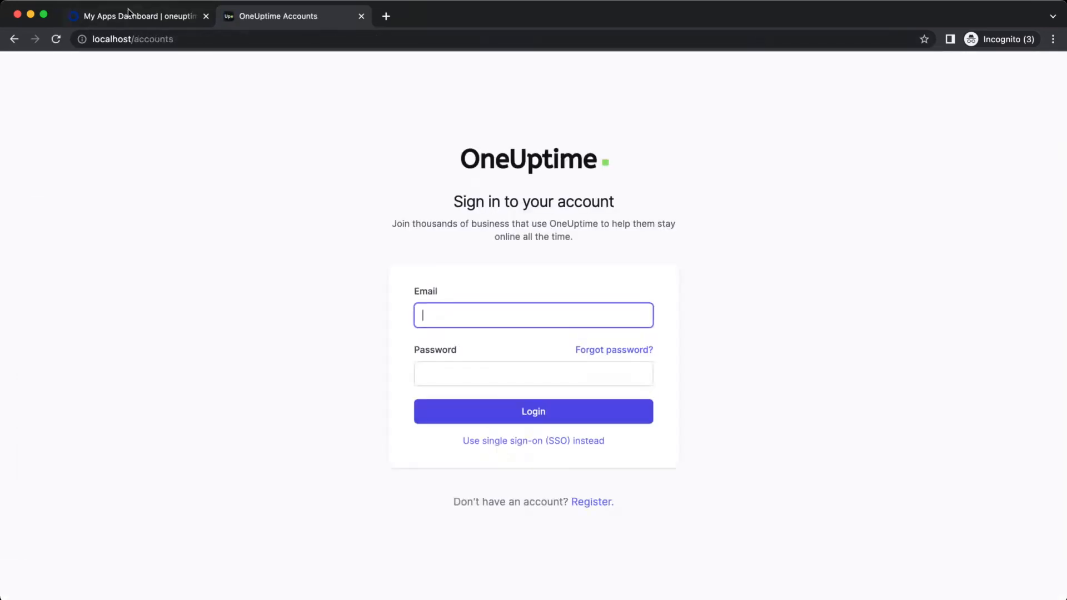
Launch OneUptime from the Okta tile and read the user-not-signed-up message
left_click(136, 17)
left_click(508, 282)
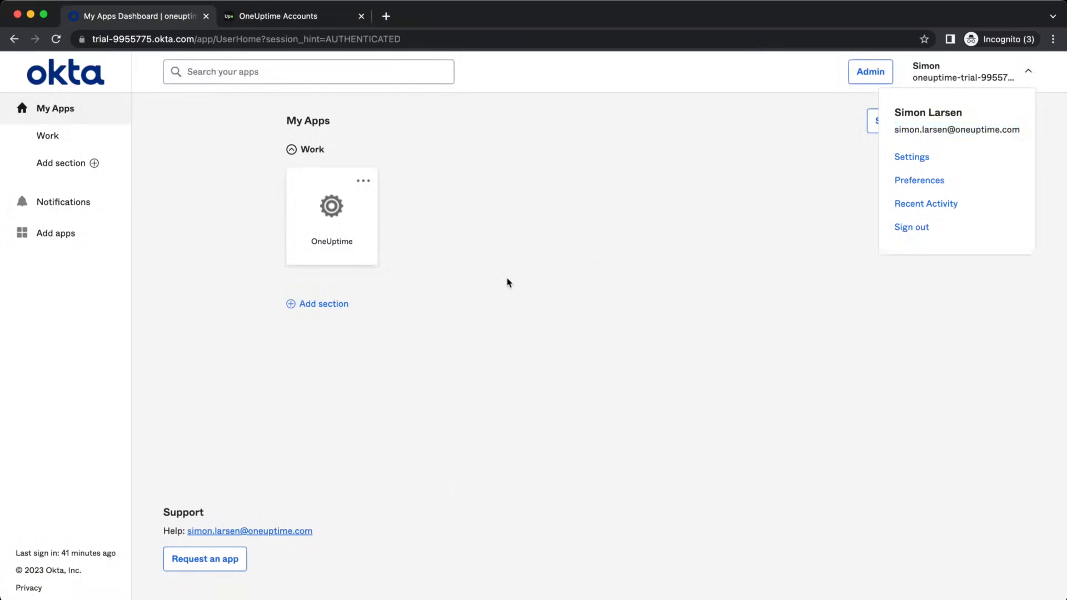
left_click(342, 219)
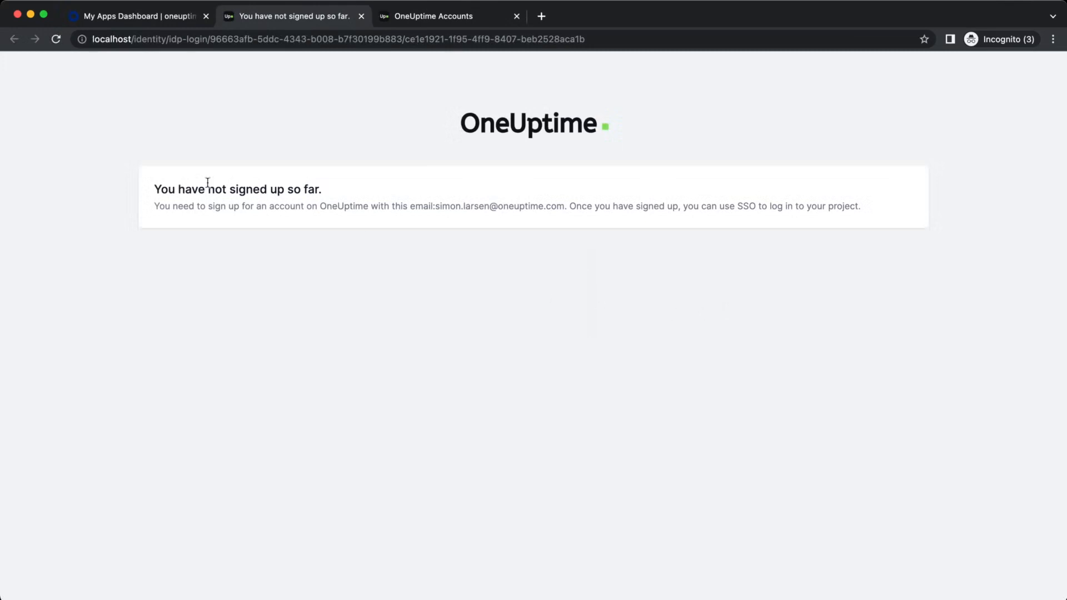
left_click_drag(155, 189, 362, 195)
left_click(362, 196)
left_click_drag(437, 206, 563, 204)
key("super+c")
left_click(589, 284)
left_click(400, 16)
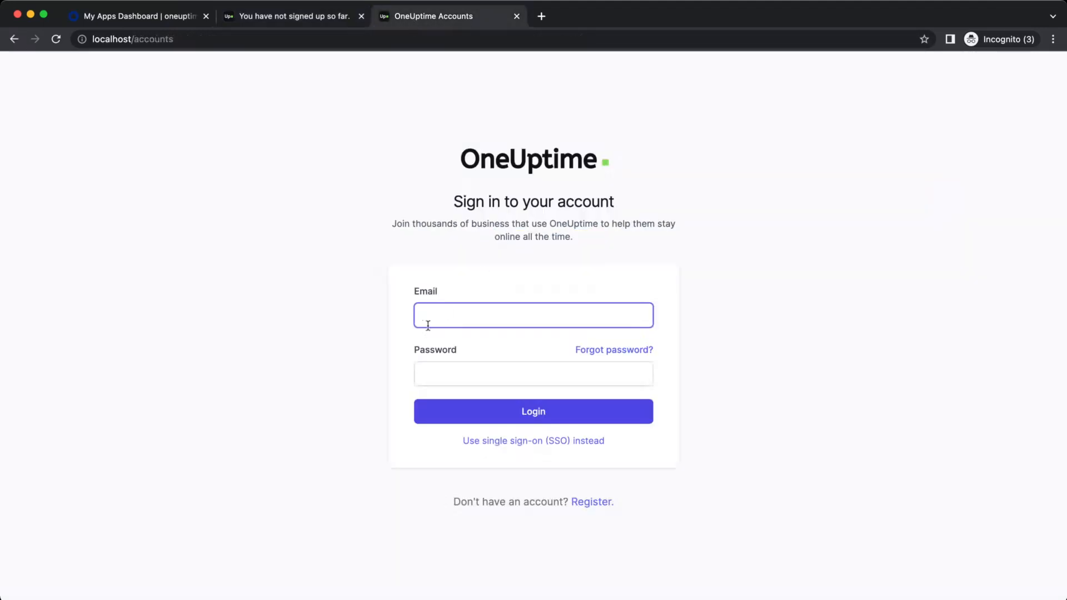
Sign up with the Okta user's email, company OneUptime, plus full name, phone number and password
left_click(589, 501)
key("super+v")
left_click(585, 311)
type("S")
key("Tab")
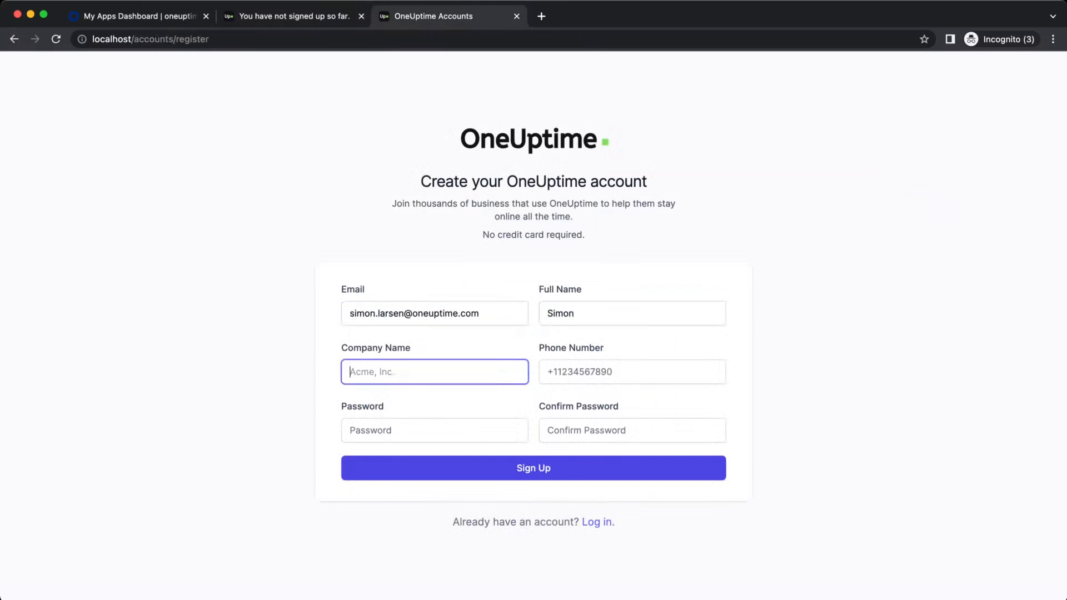
type("OneUptime")
key("Tab")
type("+")
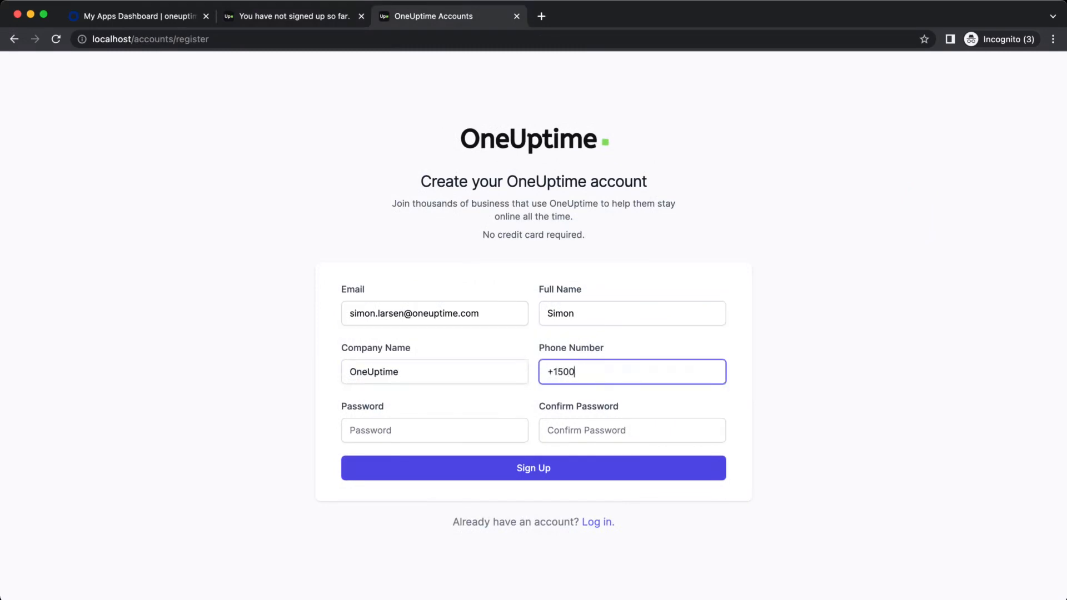
type("1500000000")
key("Tab")
type("passwd")
key("Tab")
type("passwd")
key("Return")
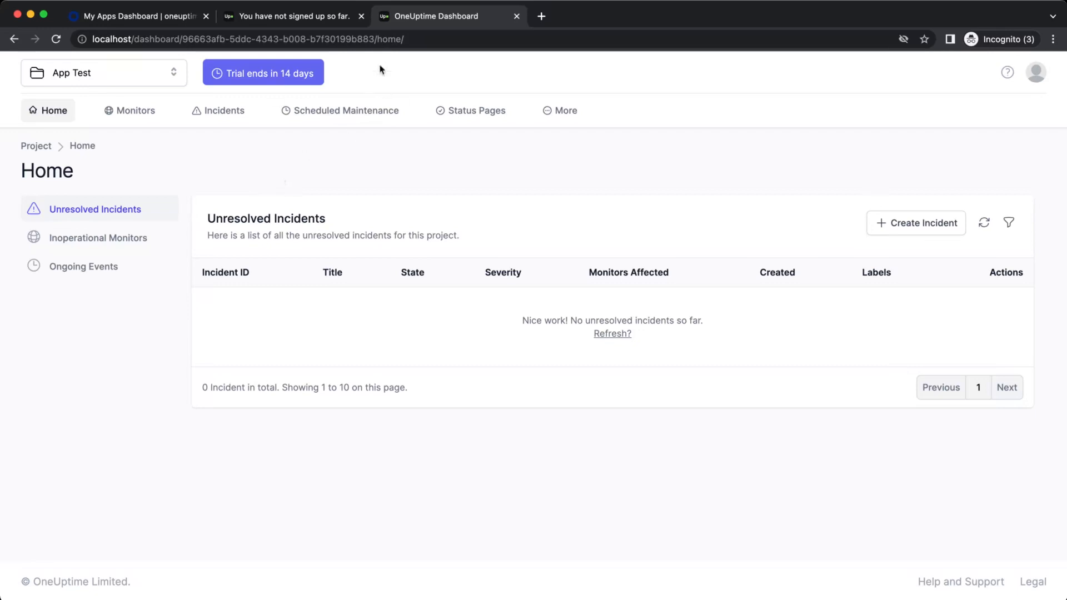
Open the project's /sso login page and choose Okta, which reports Email not verified
left_click_drag(377, 39, 432, 39)
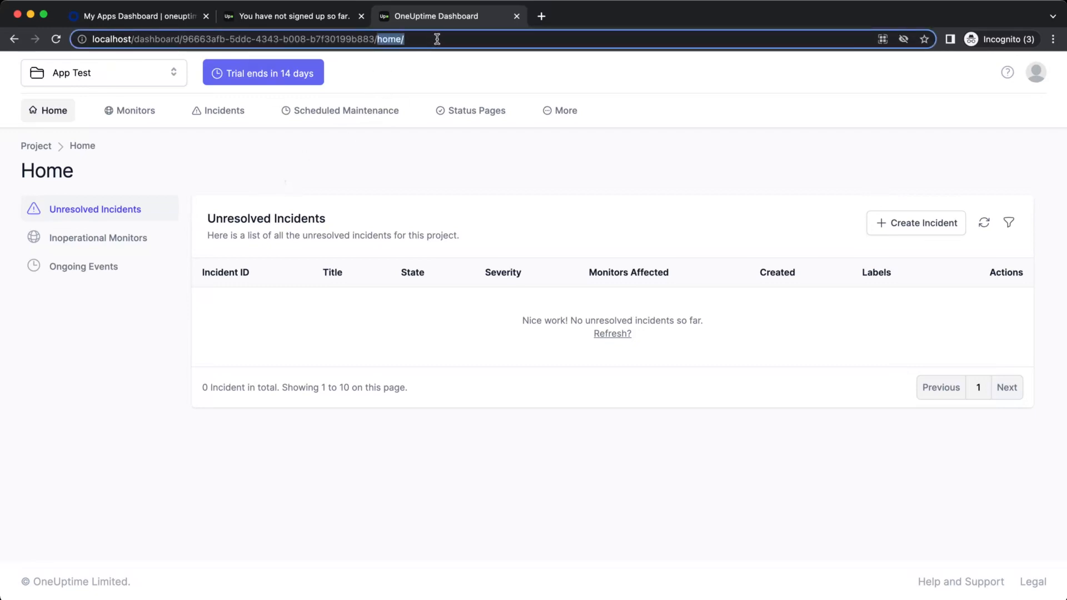
key("BackSpace")
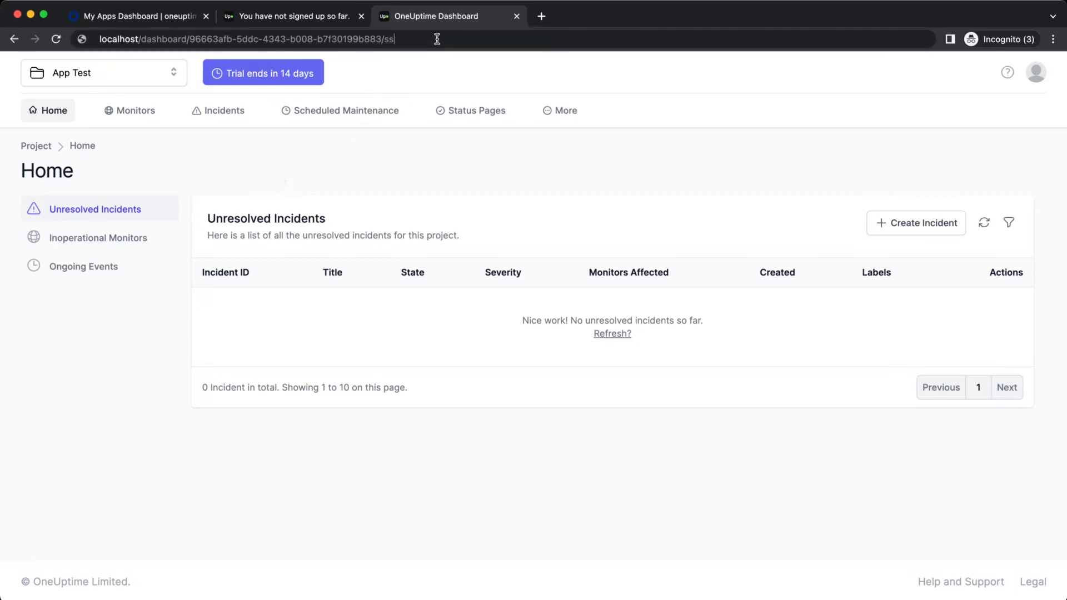
type("sso")
key("Return")
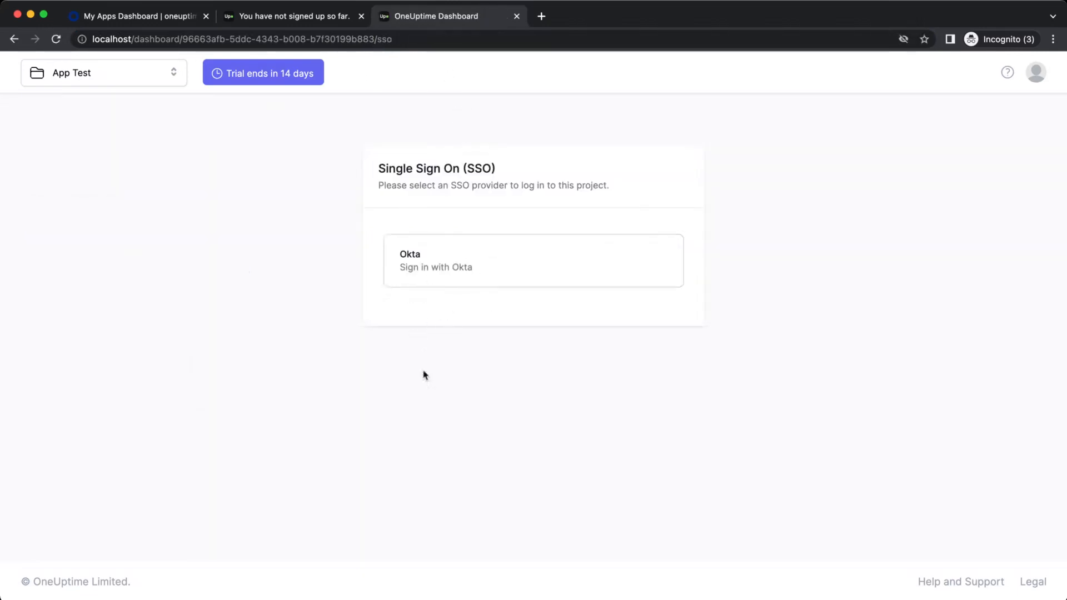
left_click(509, 265)
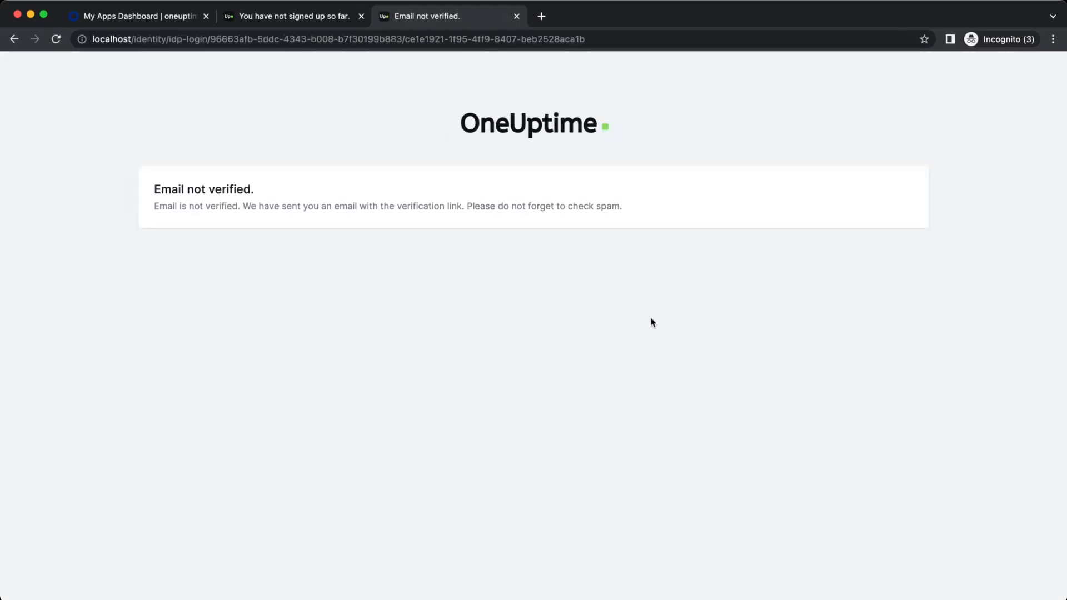
left_click_drag(155, 190, 254, 183)
left_click(263, 189)
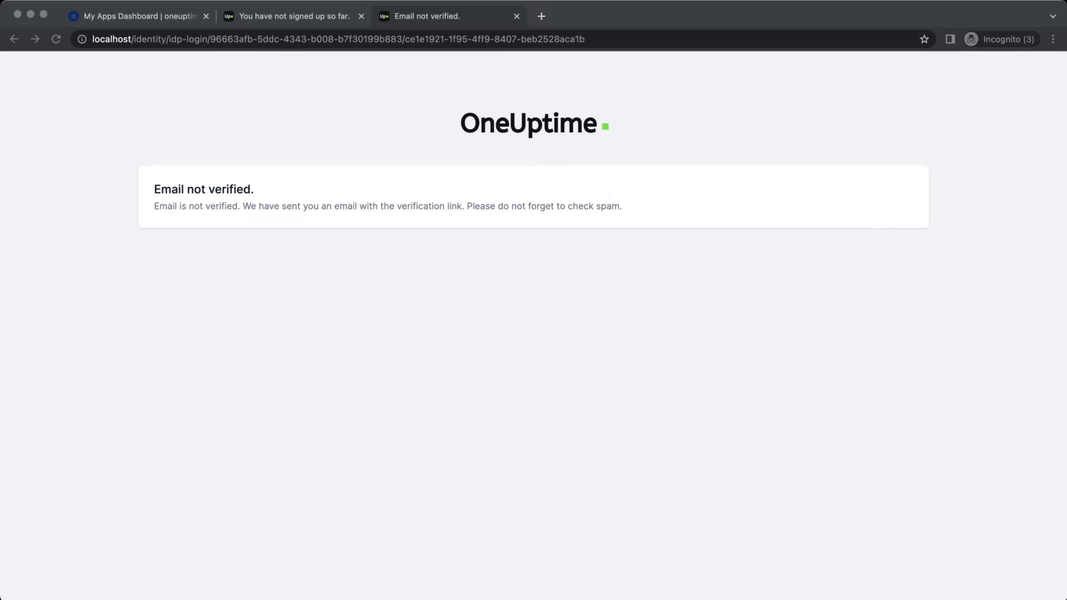
Close the error pages and launch OneUptime again from the Okta dashboard
key("super+Tab")
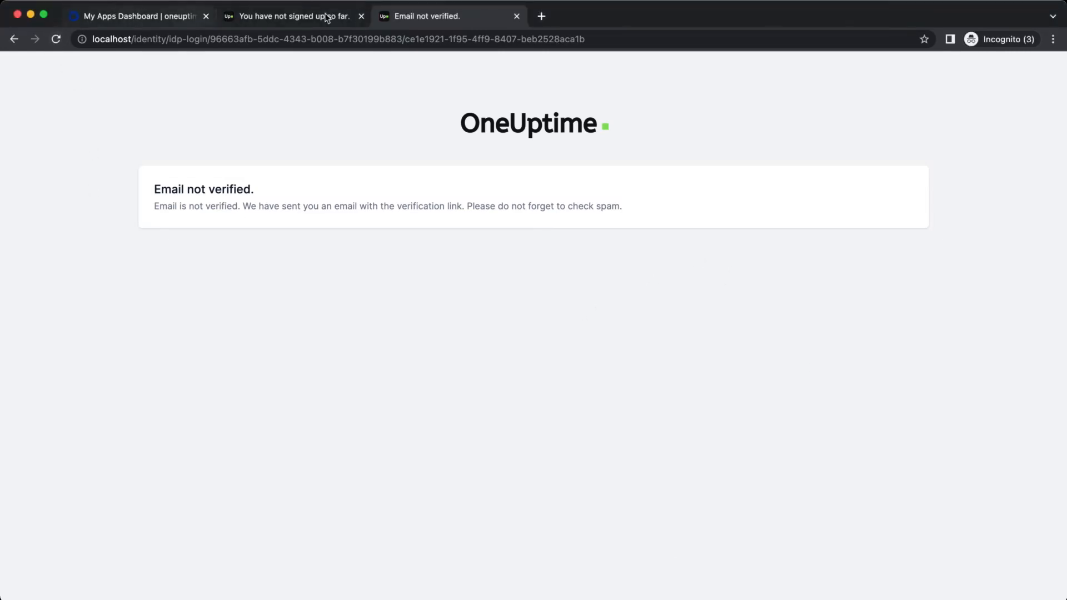
left_click(517, 16)
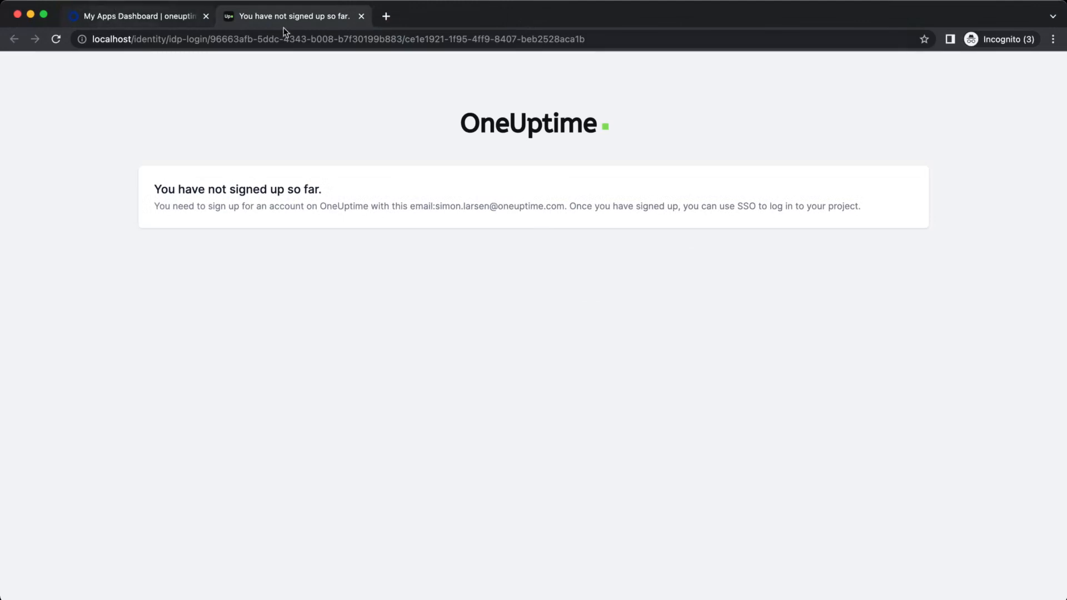
left_click(361, 16)
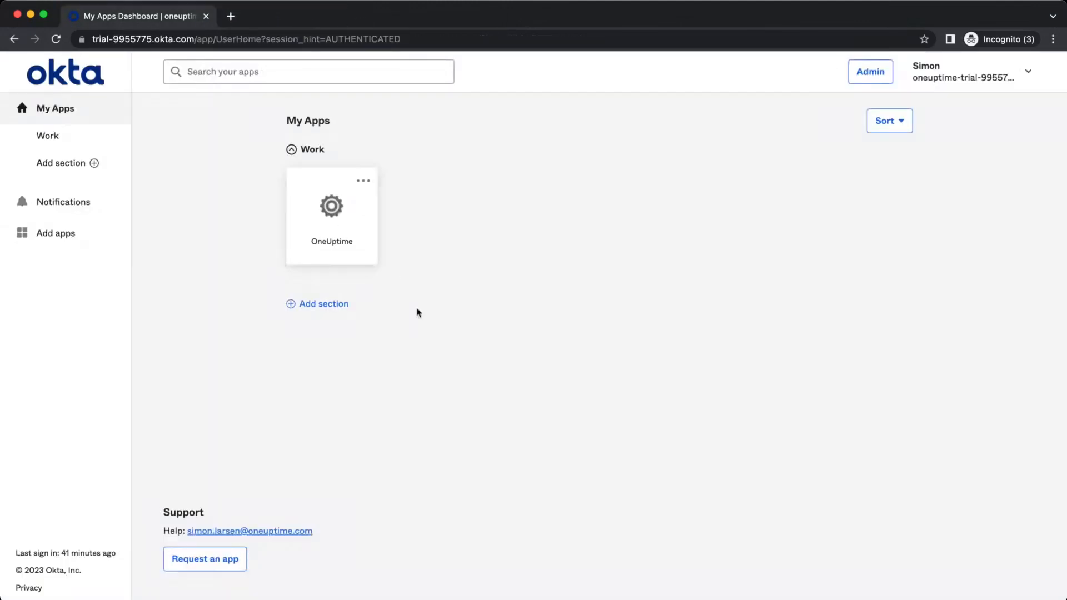
left_click(354, 232)
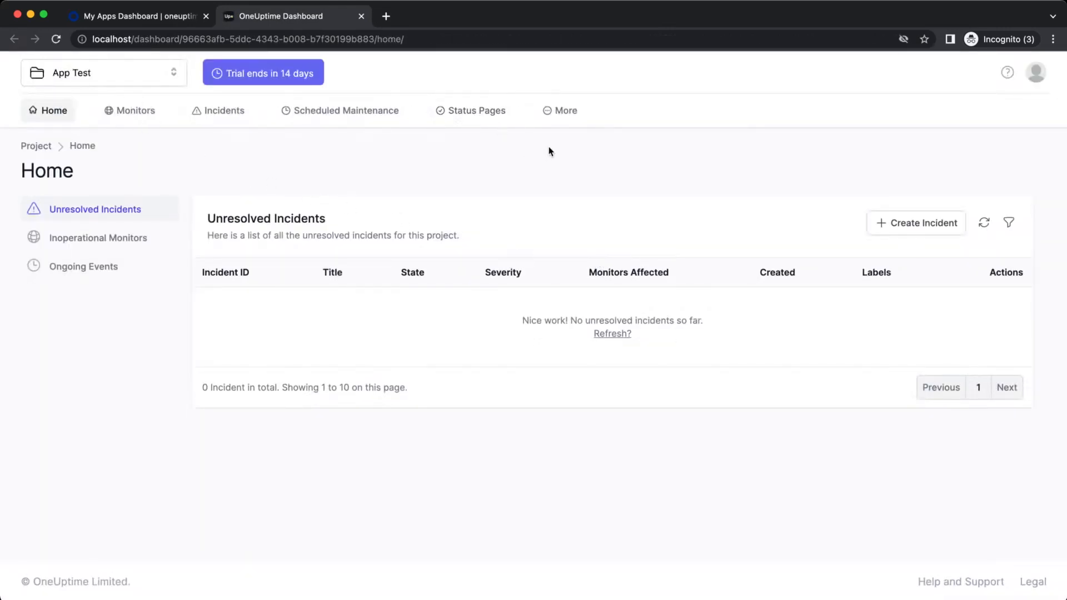
Log out and sign back in with the original test account's email and password
left_click(1037, 72)
left_click(985, 127)
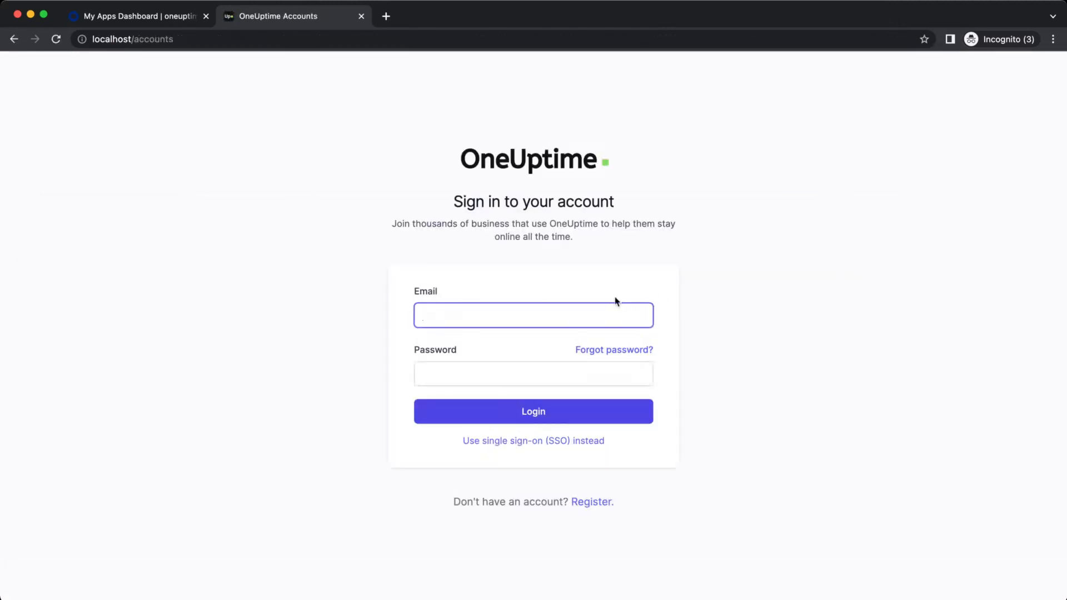
key("Tab")
type("••••••")
key("Return")
Enable Force SSO for Login in the project's SSO settings and save
left_click(563, 111)
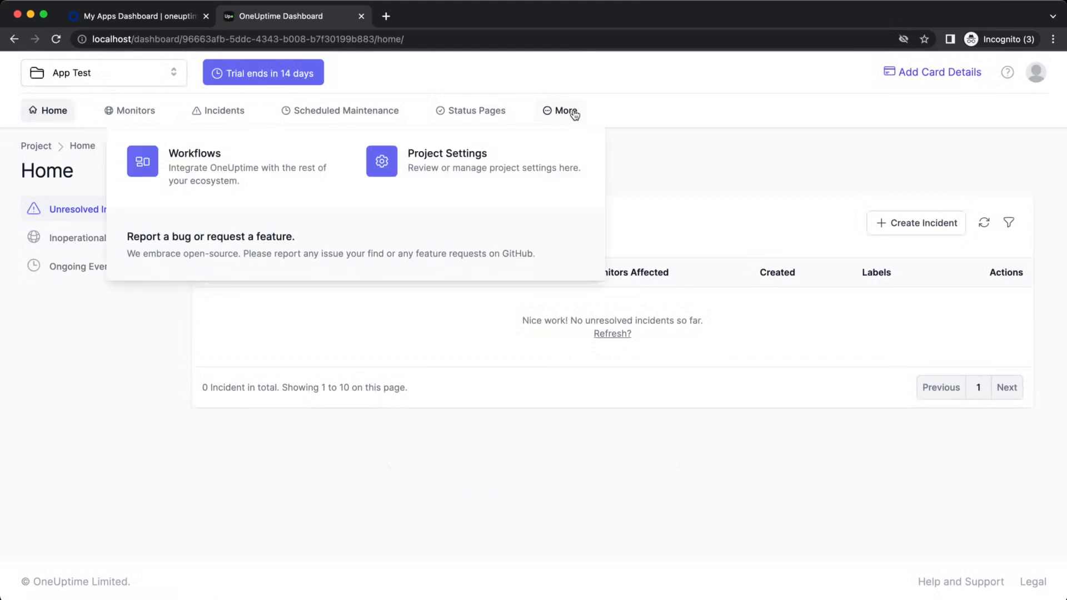
left_click(509, 166)
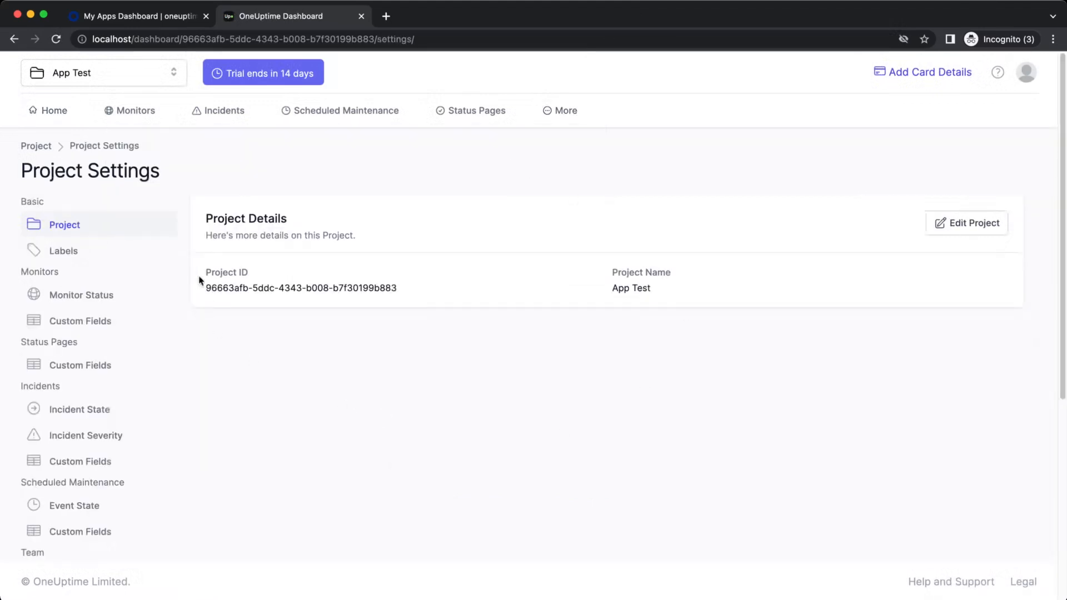
scroll(128, 383, "down", 6)
left_click(87, 444)
scroll(536, 425, "up", 5)
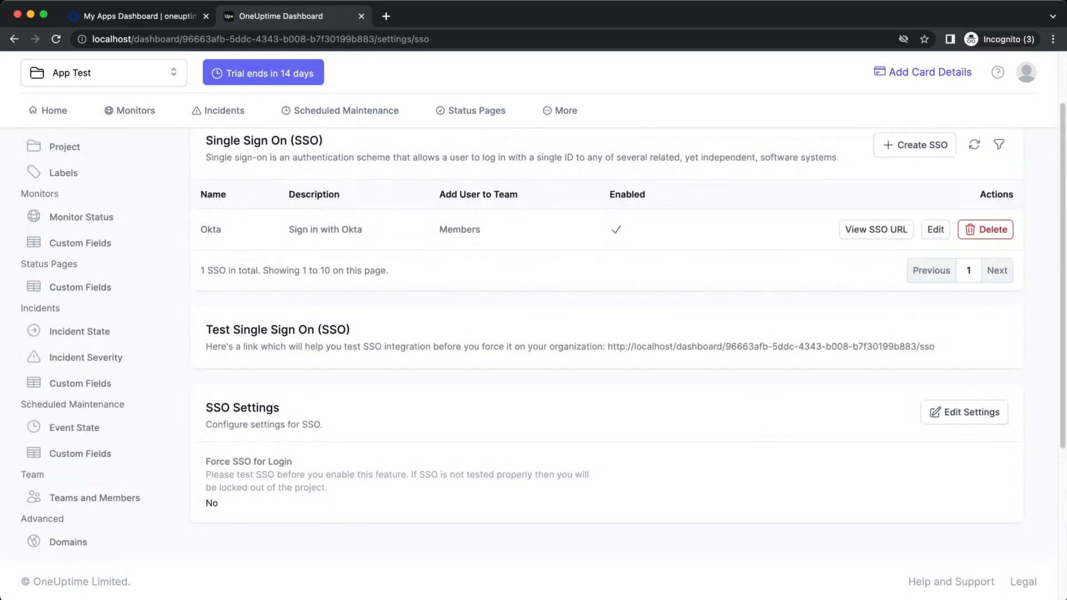
left_click(987, 422)
left_click(396, 341)
left_click(617, 384)
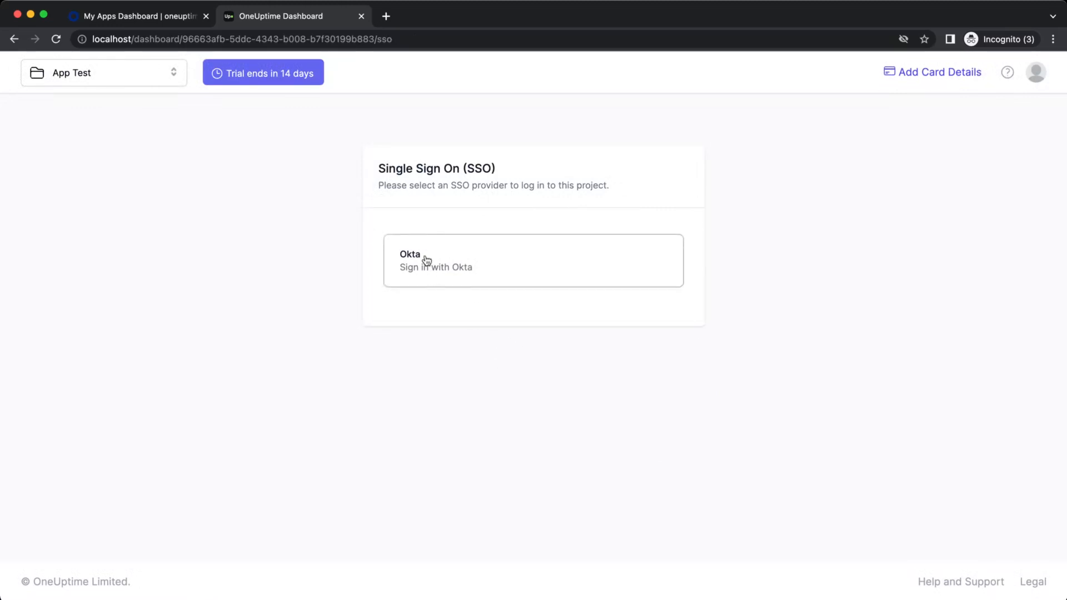
Log out of OneUptime and launch it from the Okta My Apps tile
left_click(1037, 73)
left_click(1015, 127)
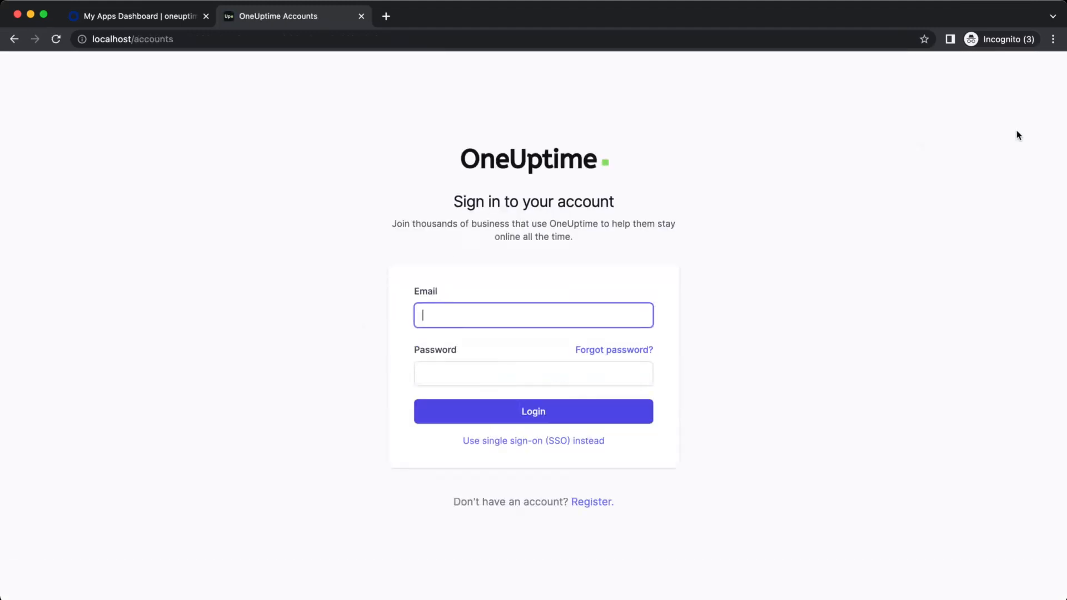
left_click(167, 18)
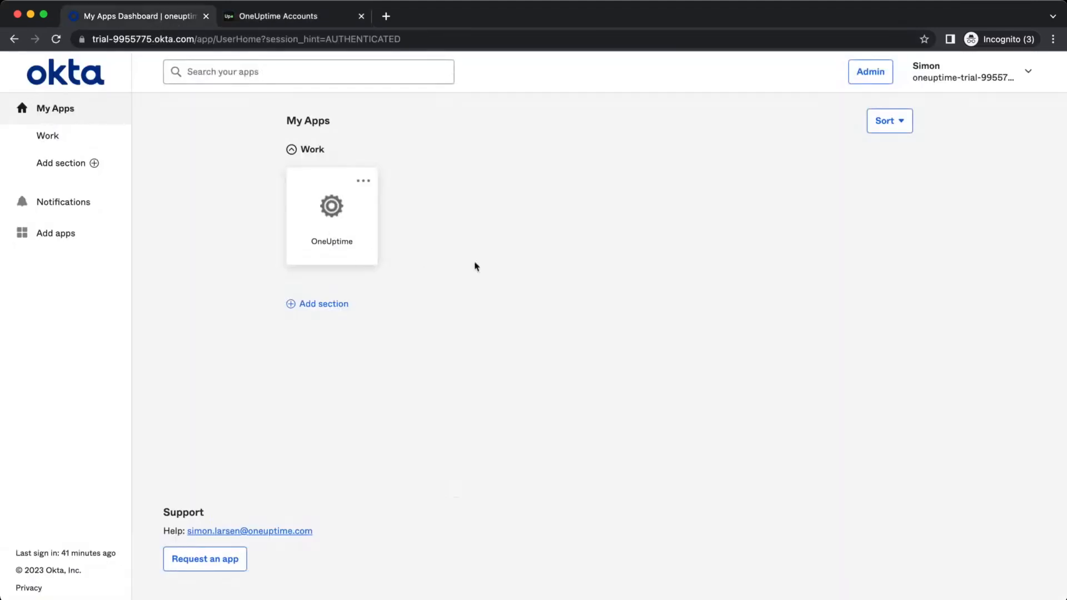
left_click(332, 223)
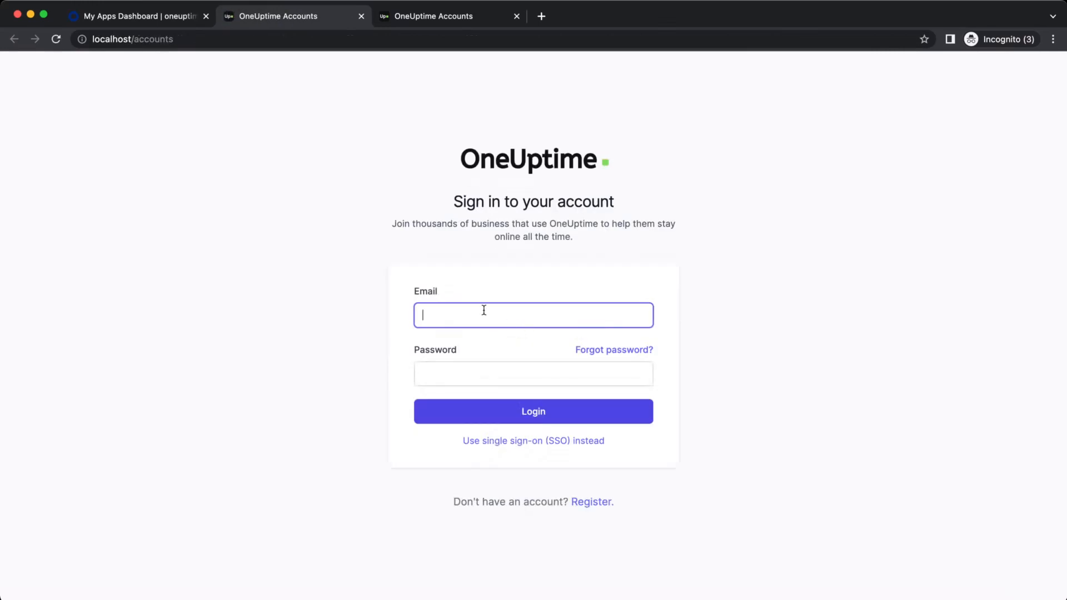
Sign in with the Okta user's credentials, retyping the password, then choose the Okta provider
type("simon")
type(".l")
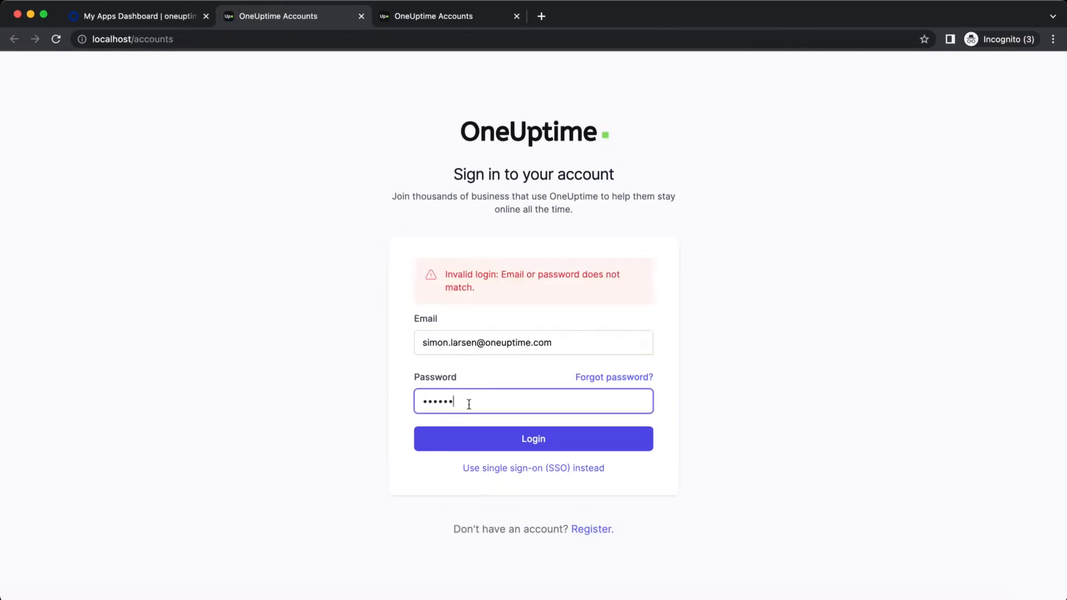
double_click(471, 401)
type("123456")
key("Return")
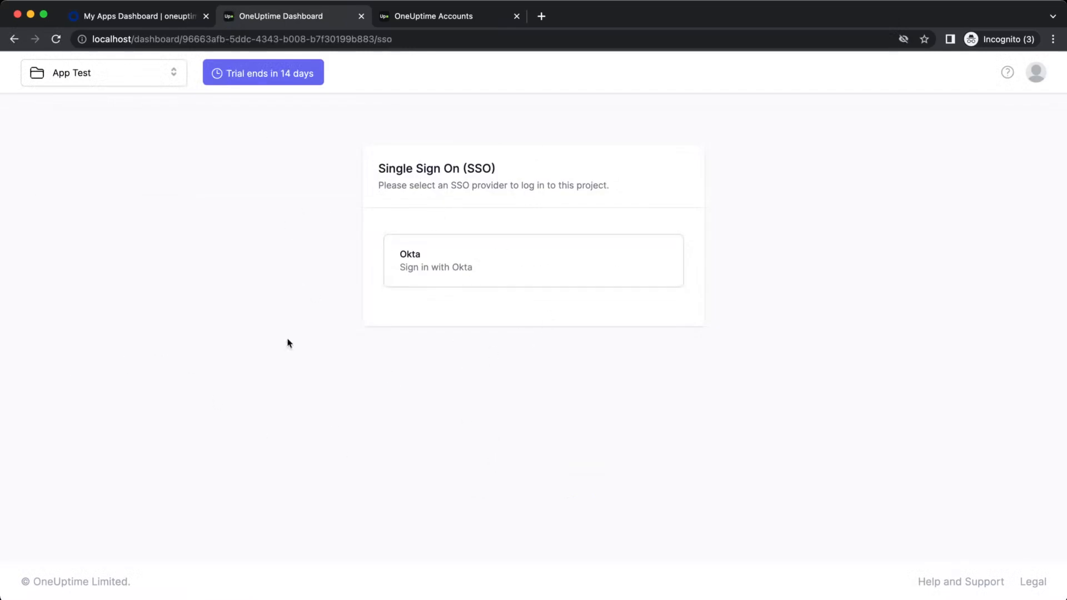
left_click(484, 262)
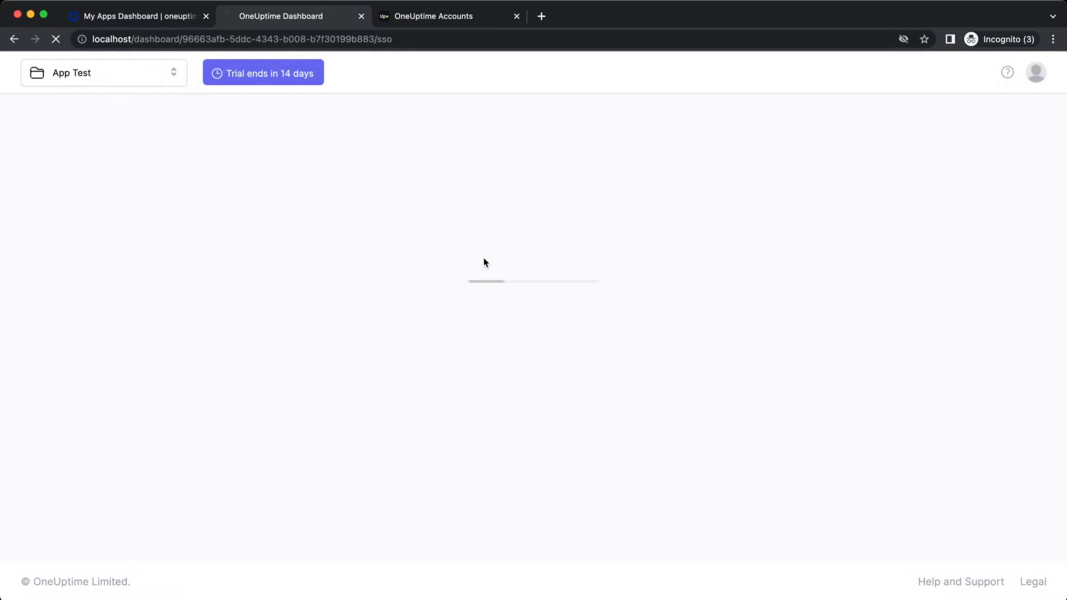